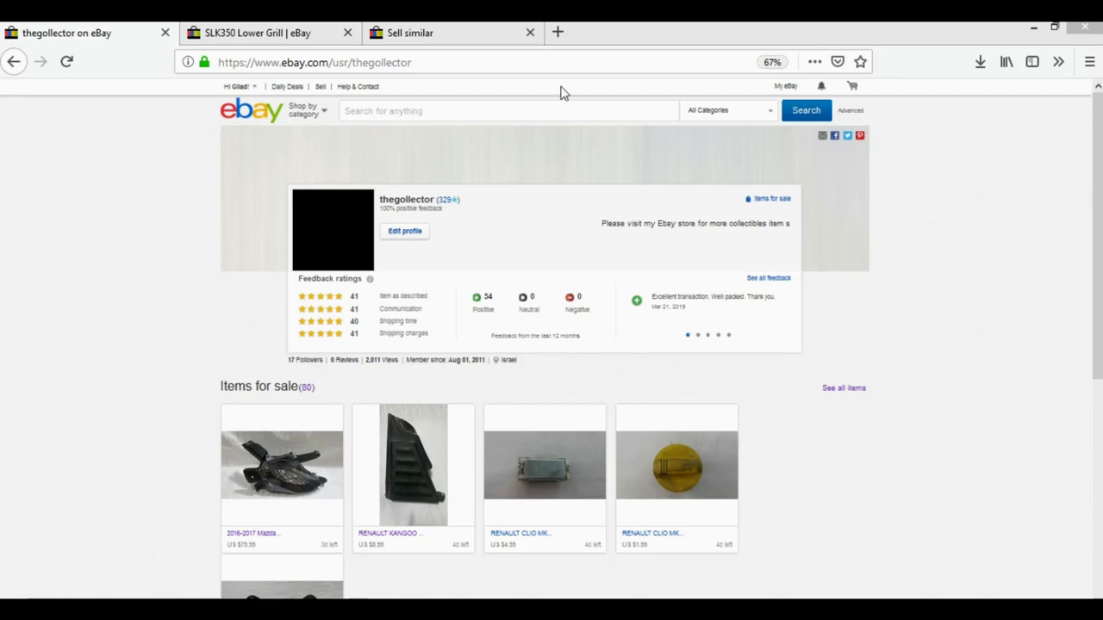
# - Bring up the 68 'SLK350 Lower Grill' search results in eBay
pyautogui.click(293, 33)
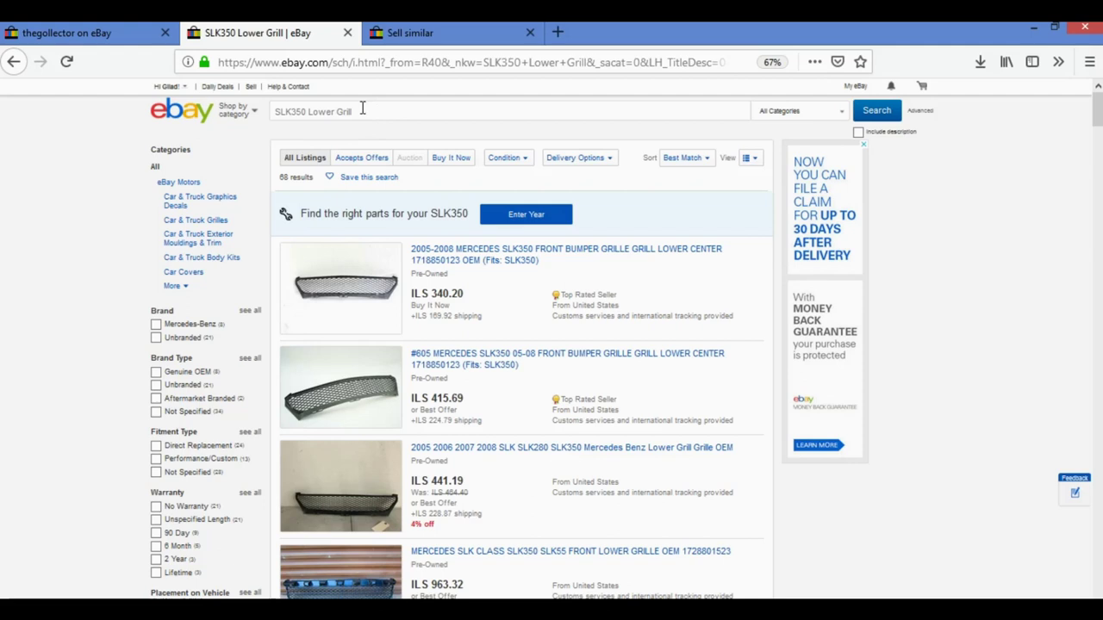
pyautogui.click(370, 159)
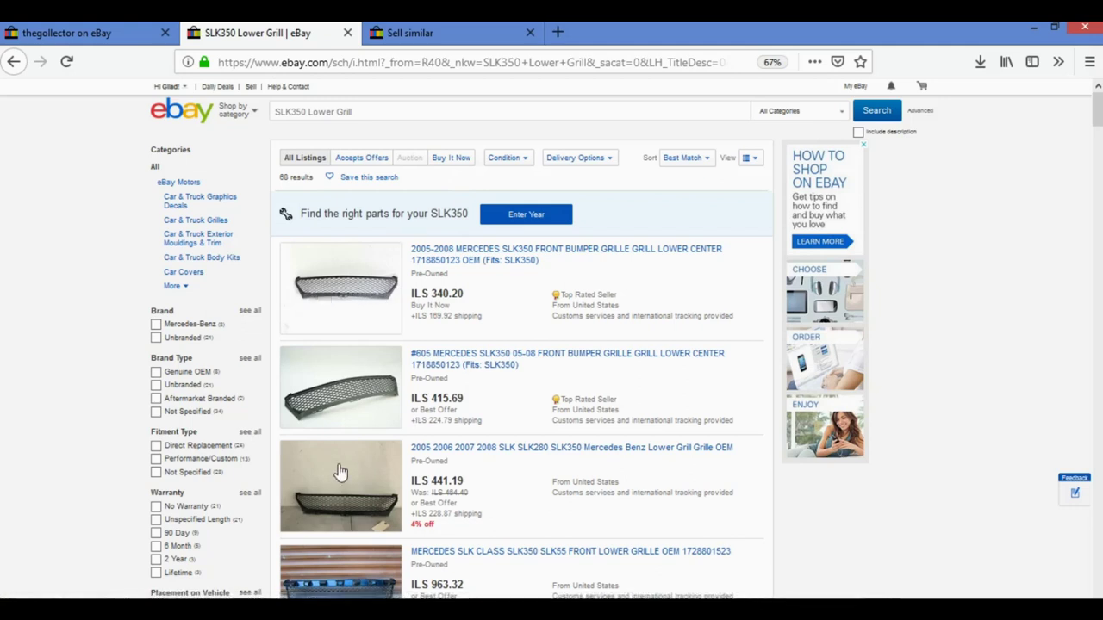
pyautogui.scroll(-2, 263, 446)
# - Filter the grille results to Used, check Sold Items, then return to the used-only list
pyautogui.scroll(-2, 263, 446)
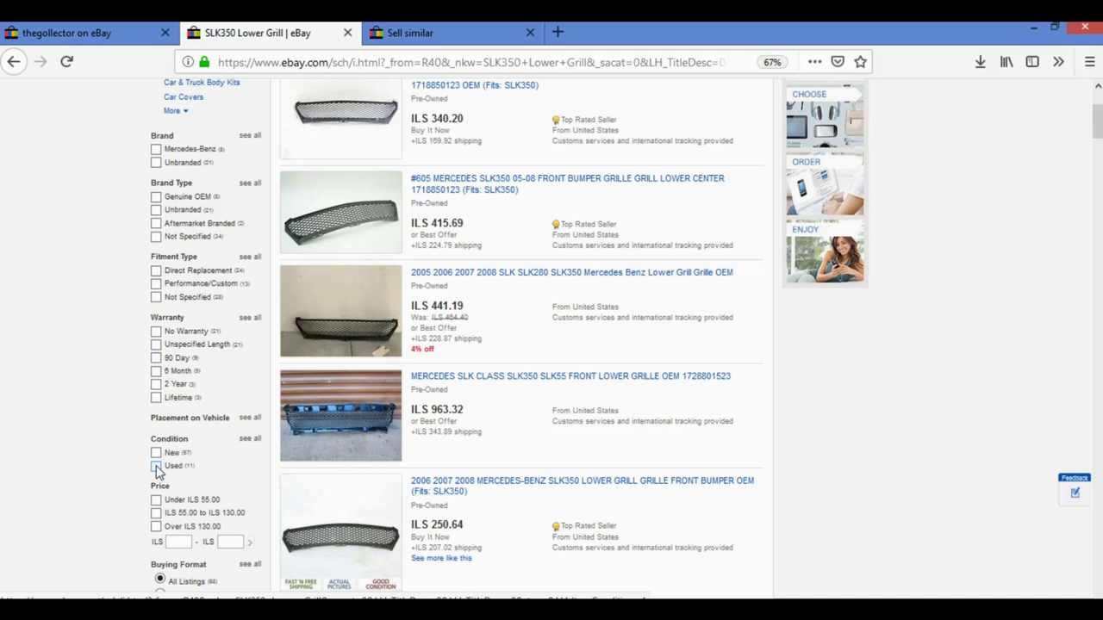
pyautogui.click(156, 466)
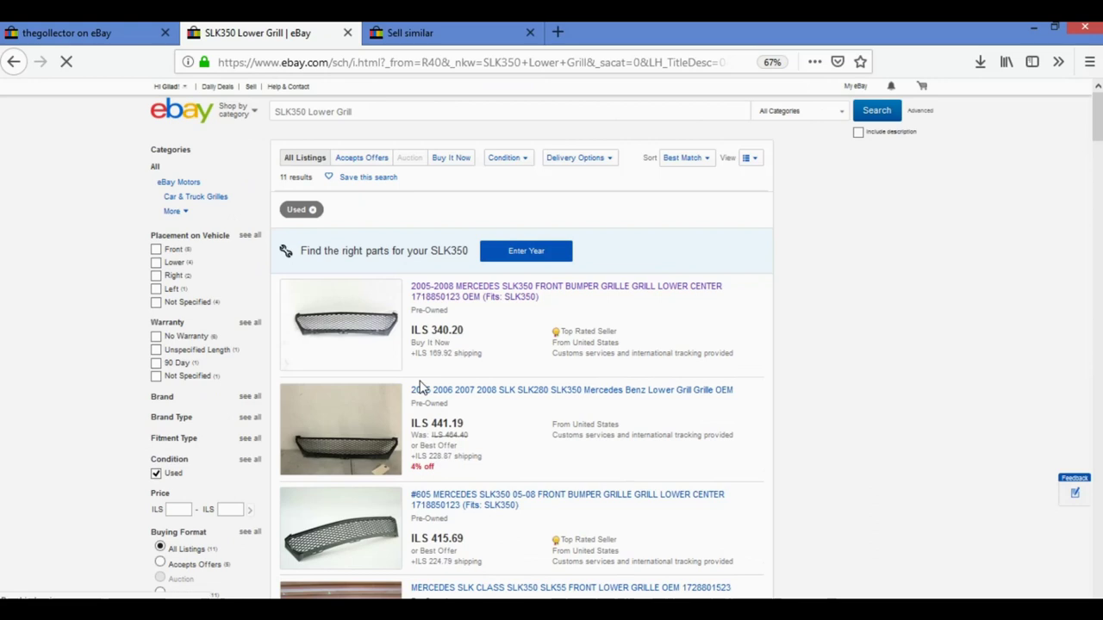
pyautogui.scroll(-1, 421, 388)
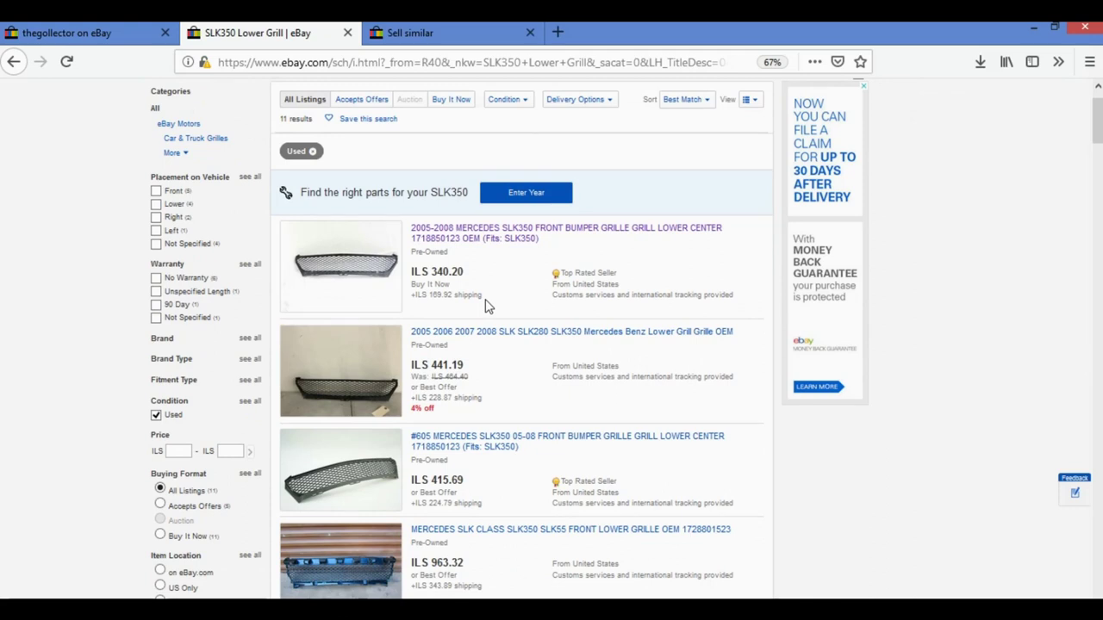
pyautogui.scroll(-3, 328, 402)
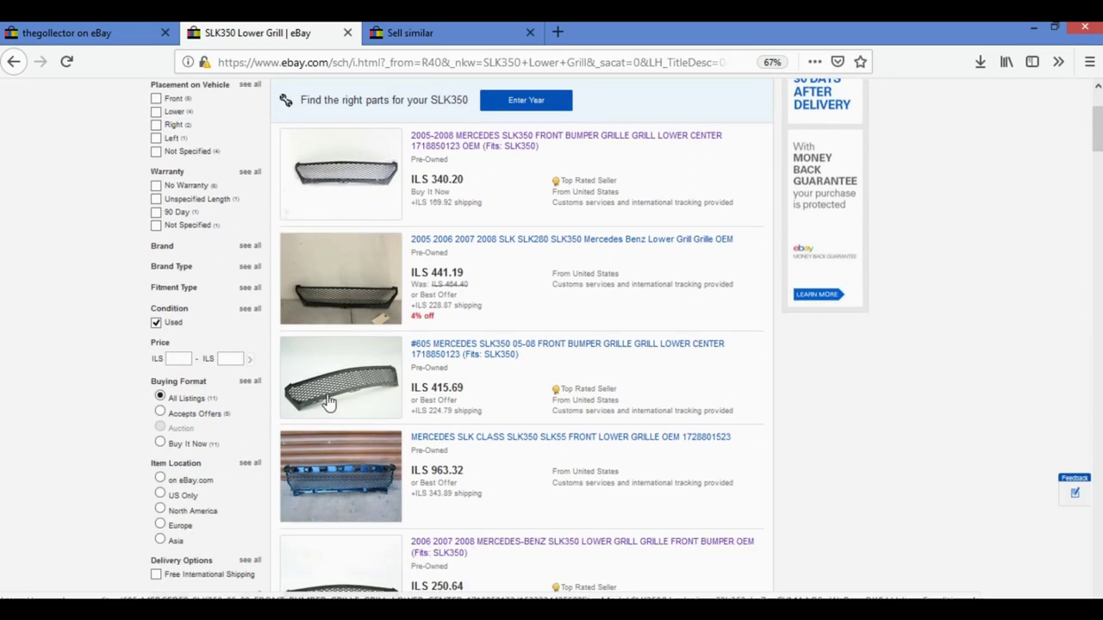
pyautogui.scroll(-3, 327, 402)
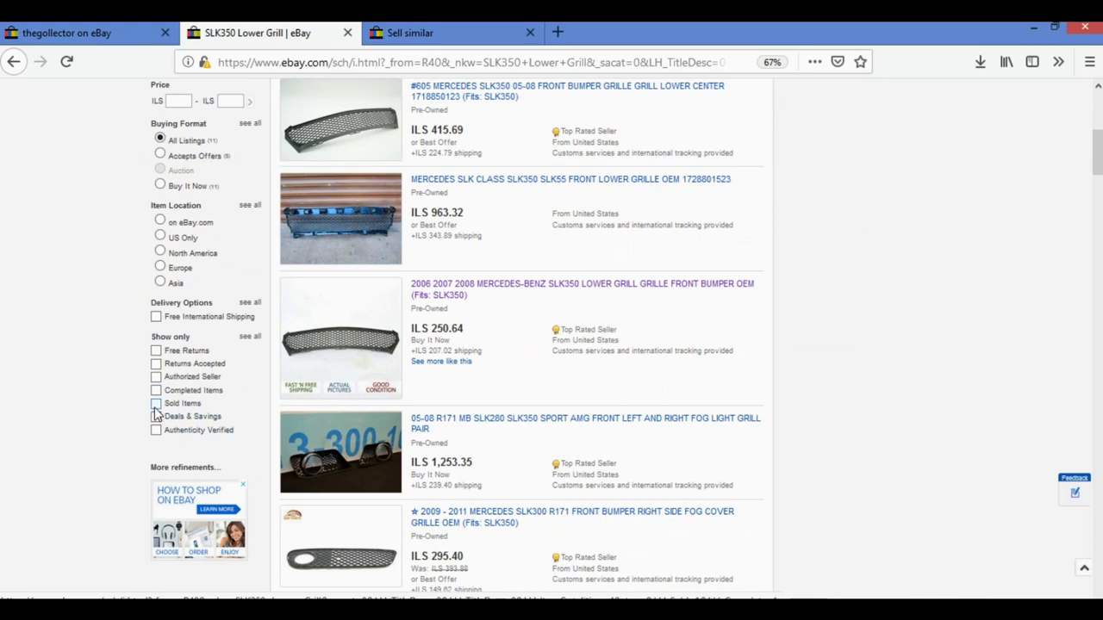
pyautogui.click(155, 404)
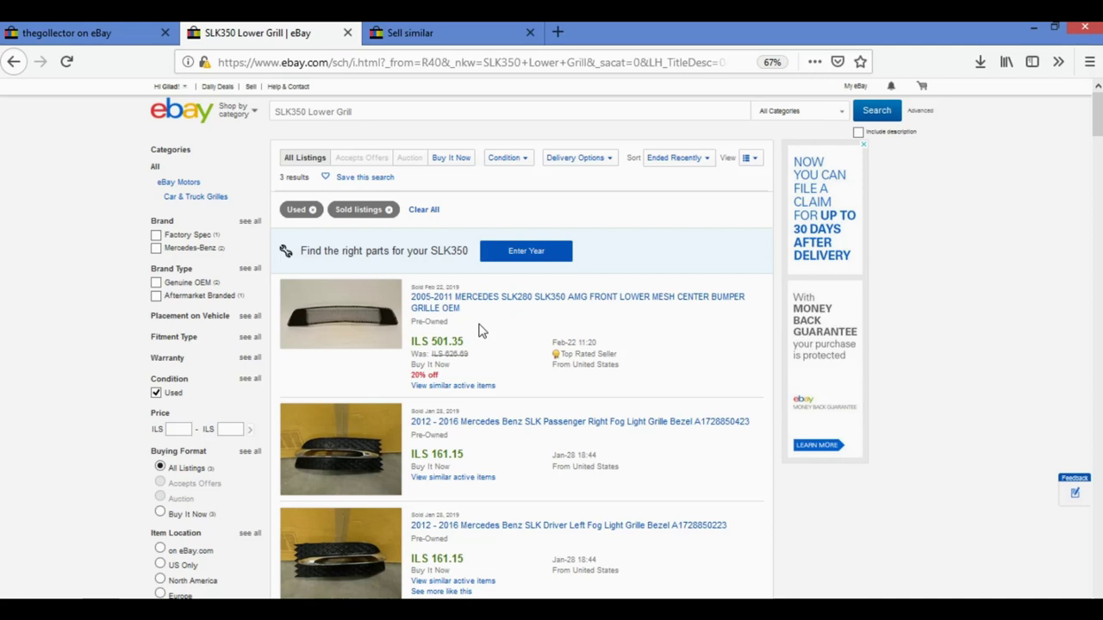
pyautogui.hotkey('alt', 'Left')
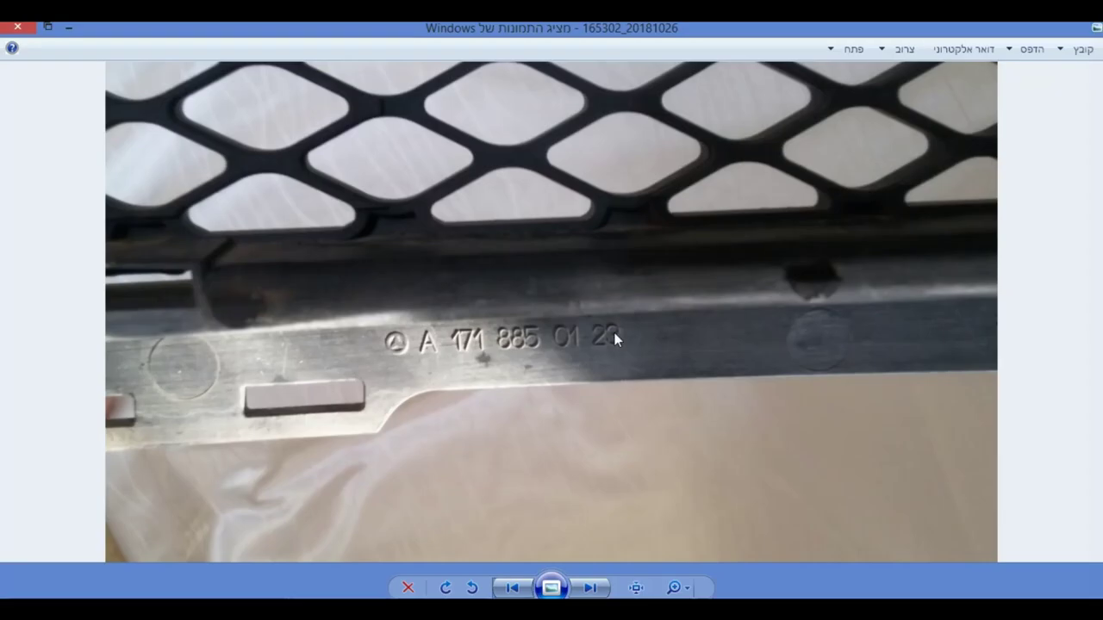
pyautogui.click(517, 589)
pyautogui.click(513, 588)
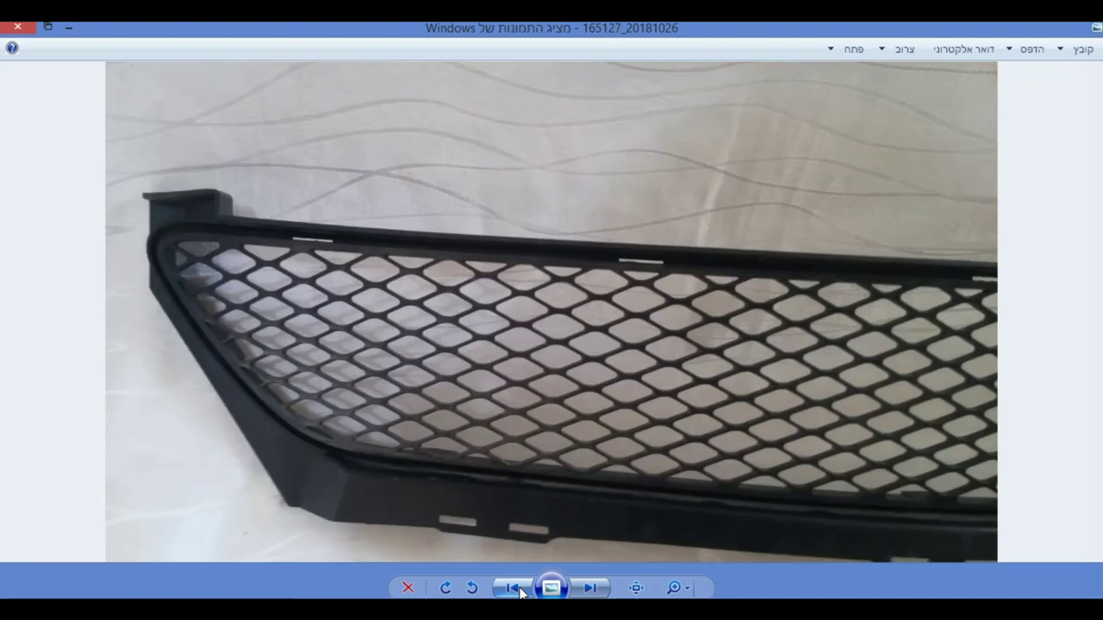
pyautogui.click(513, 589)
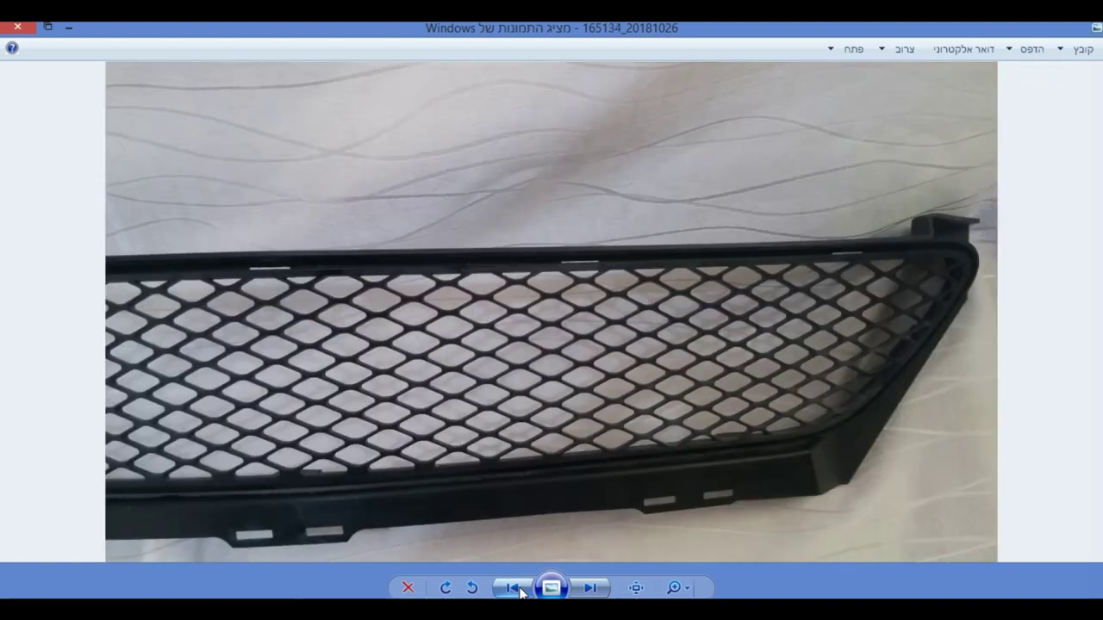
pyautogui.click(514, 588)
pyautogui.click(514, 588)
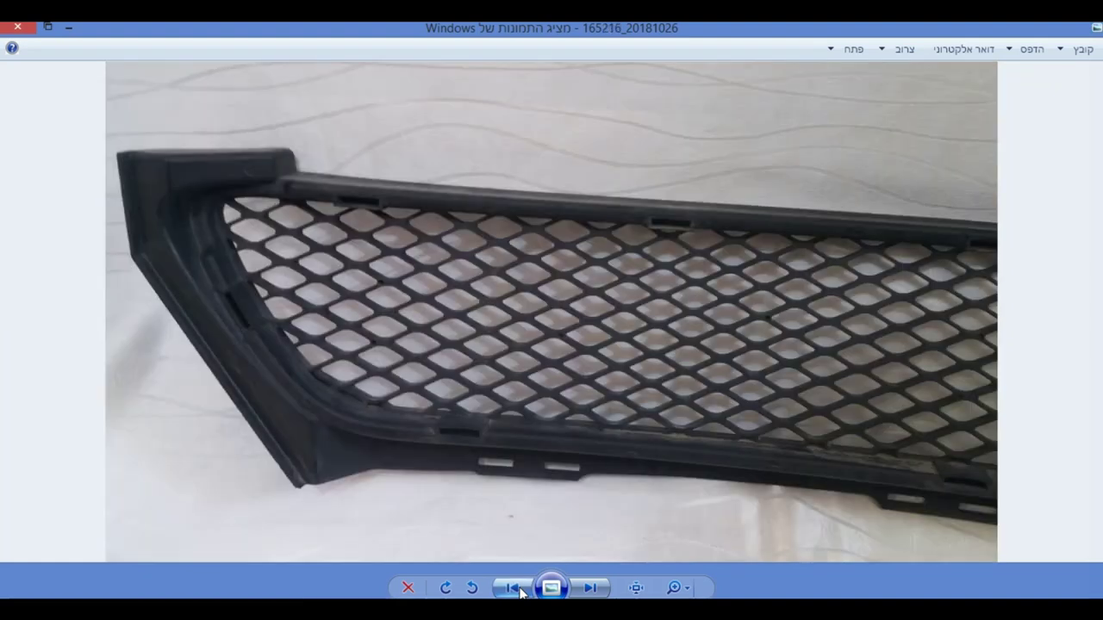
pyautogui.click(513, 589)
pyautogui.click(513, 588)
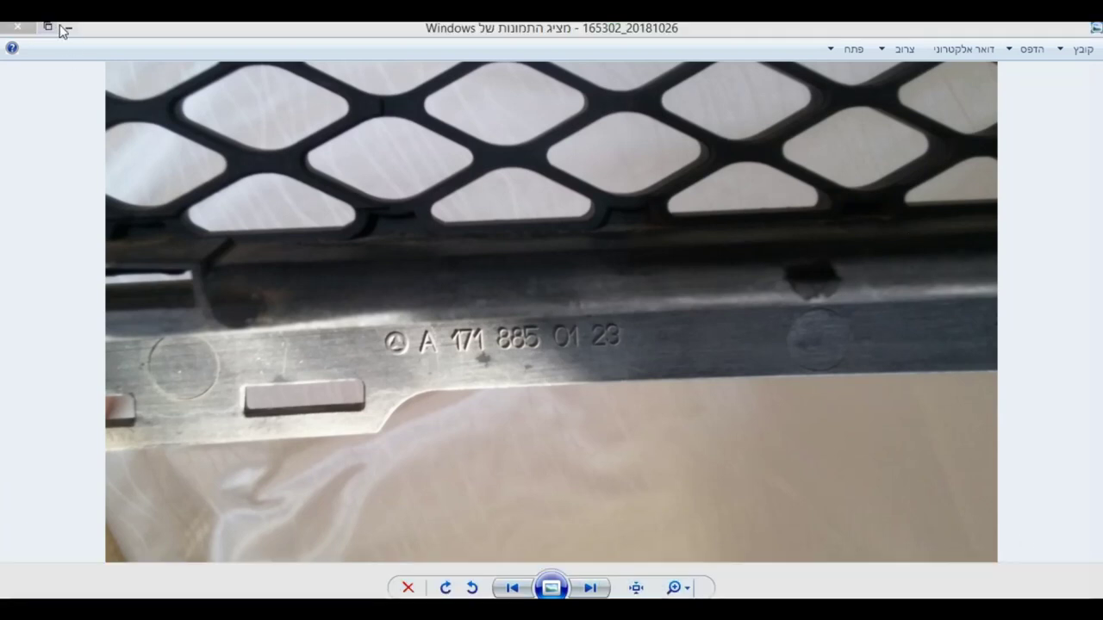
pyautogui.click(68, 27)
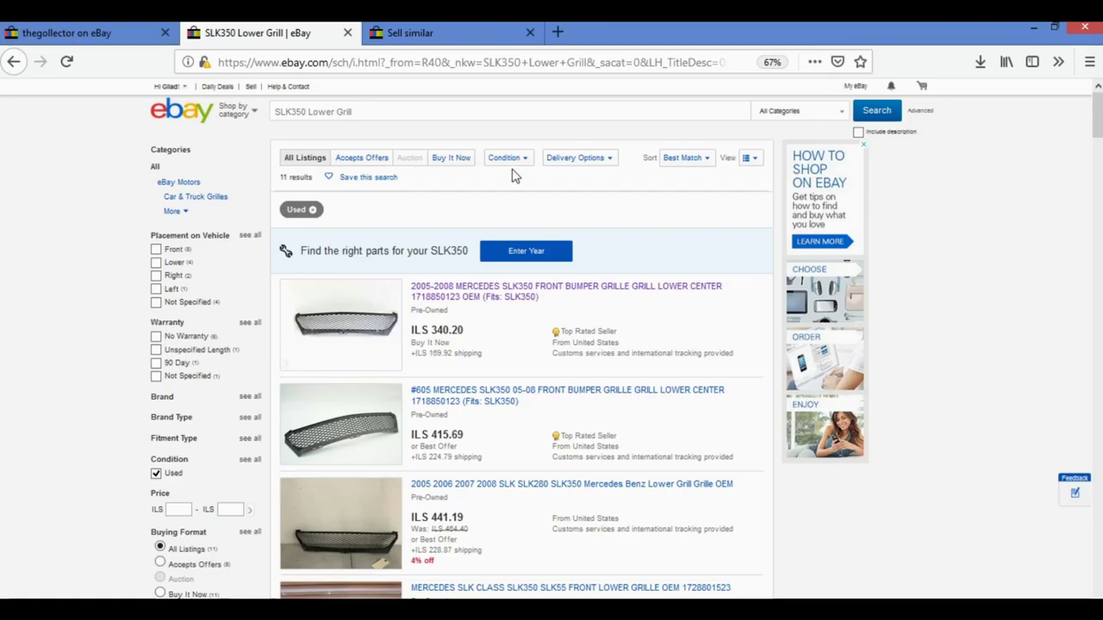
# - Open the first 2005-2008 SLK350 front bumper grille listing in a new tab
pyautogui.click(472, 35)
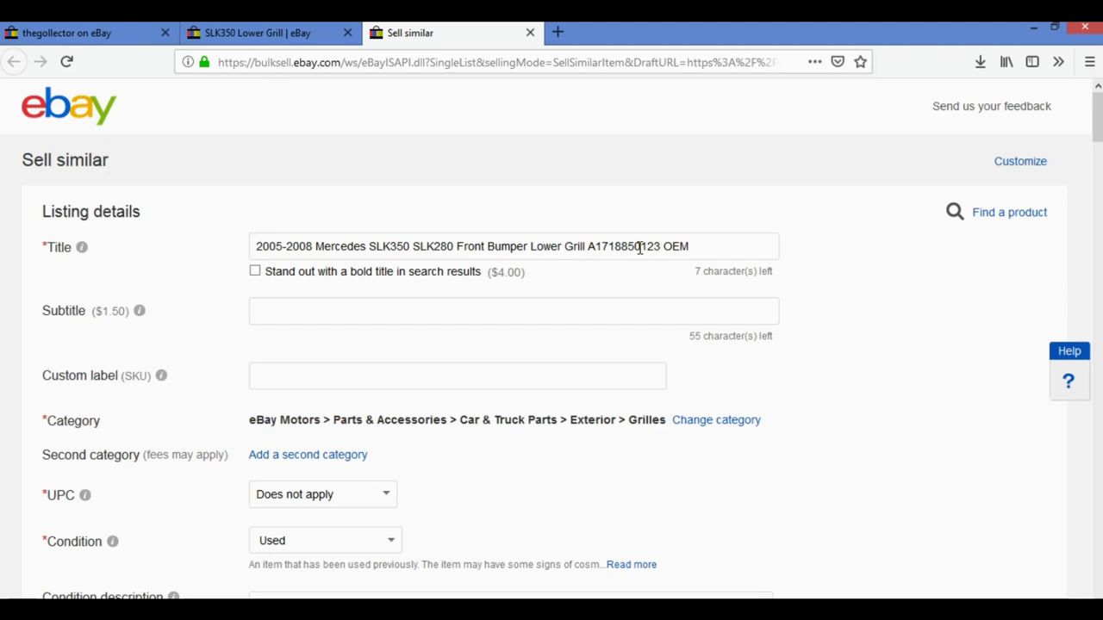
pyautogui.scroll(-3, 371, 261)
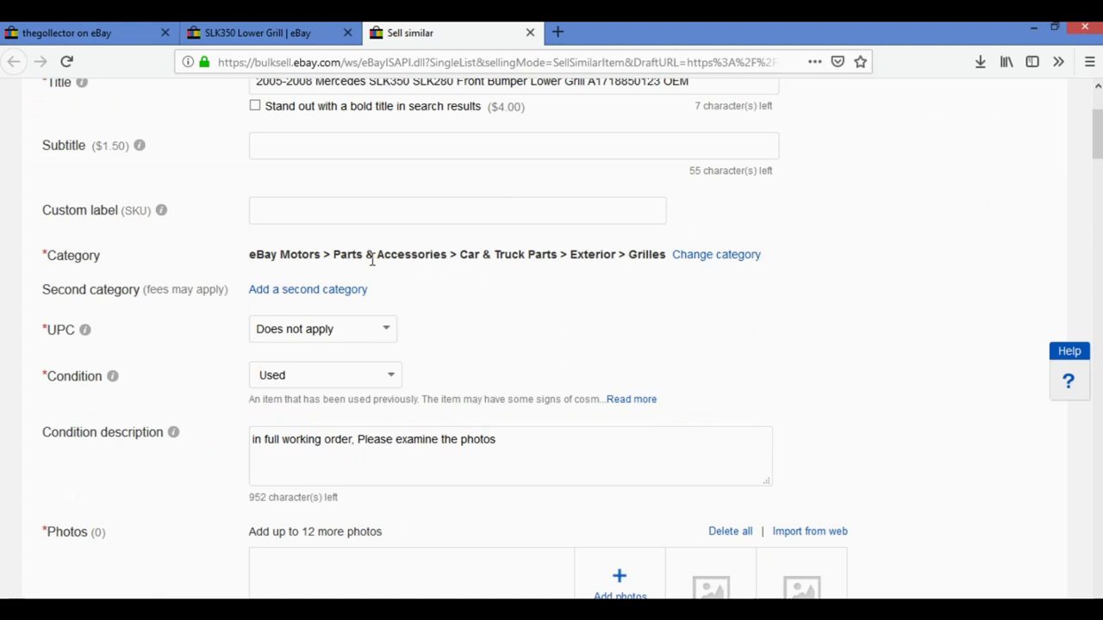
pyautogui.click(196, 35)
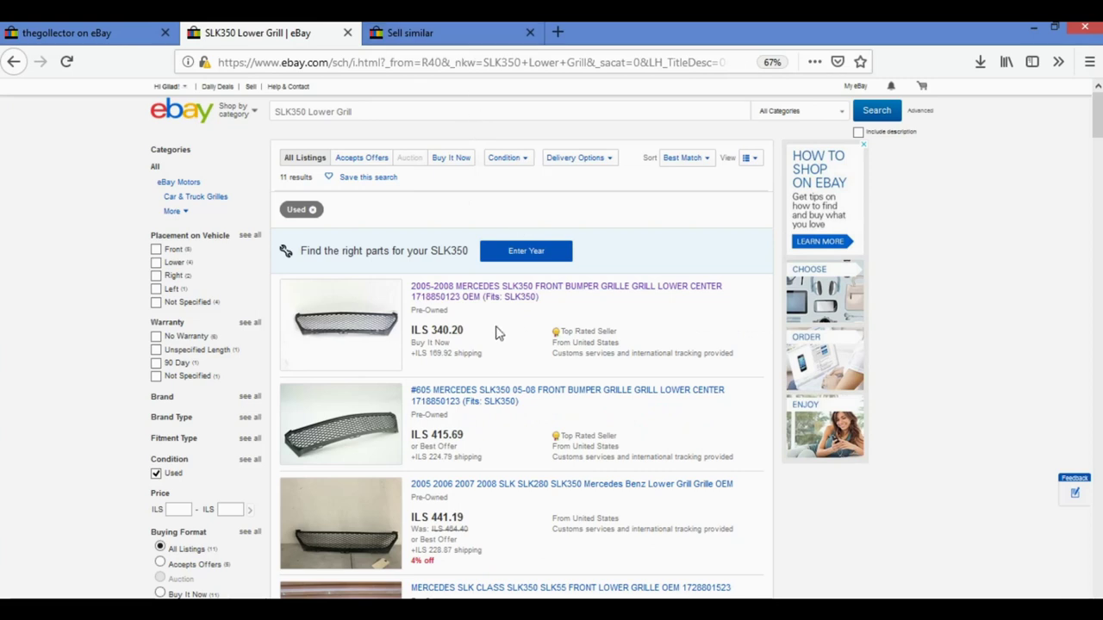
pyautogui.rightClick(498, 296)
pyautogui.click(522, 304)
pyautogui.click(457, 35)
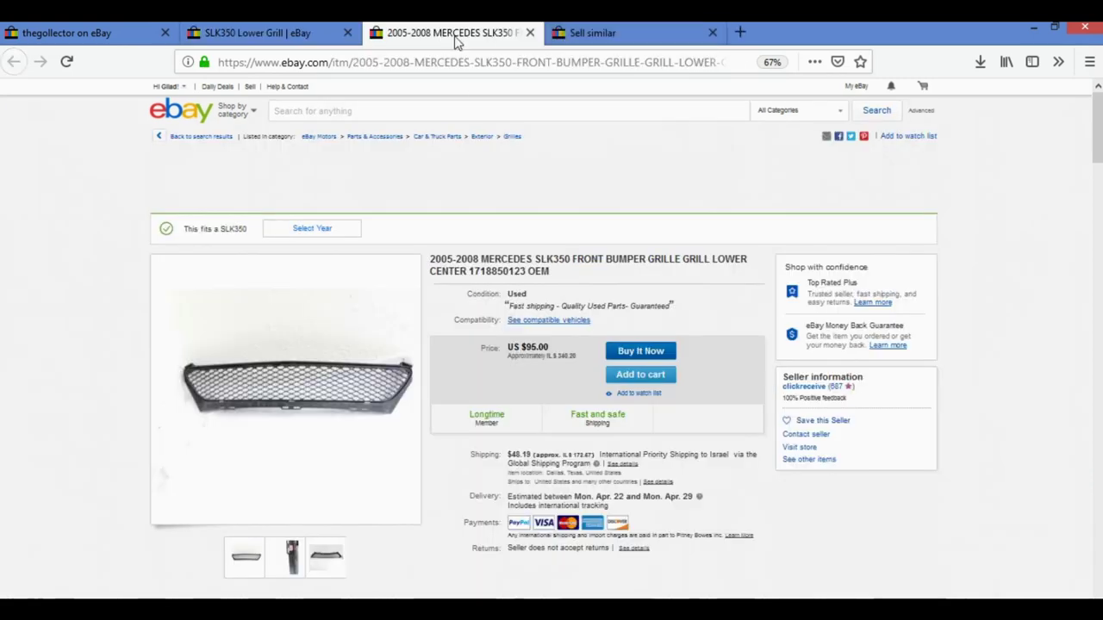
# - Return to the Sell similar form and scroll down through it
pyautogui.click(589, 34)
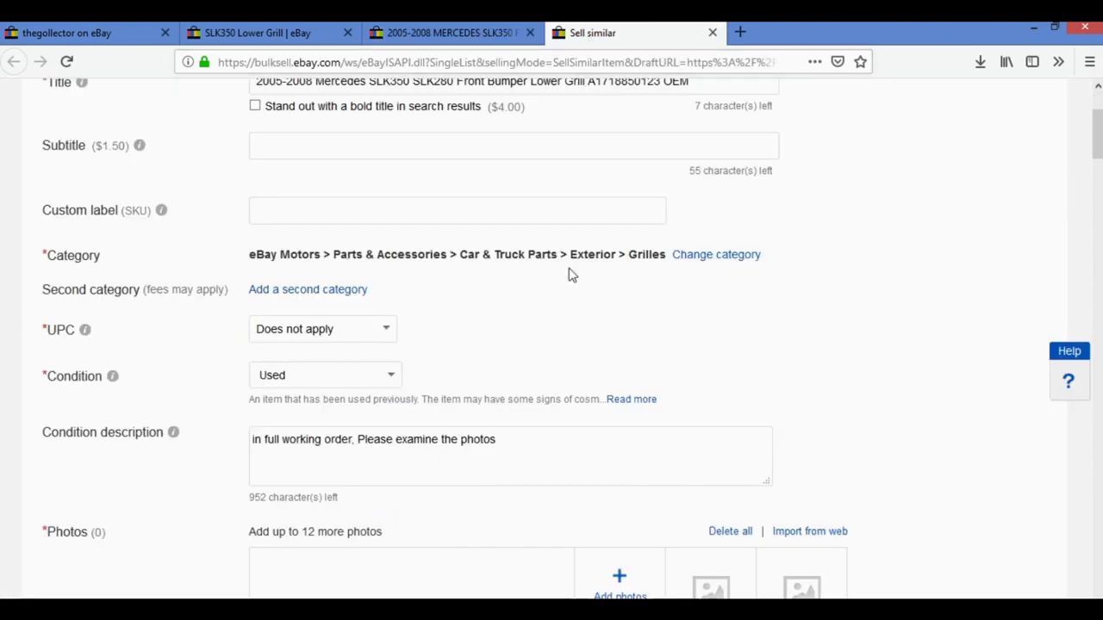
pyautogui.scroll(-2, 284, 338)
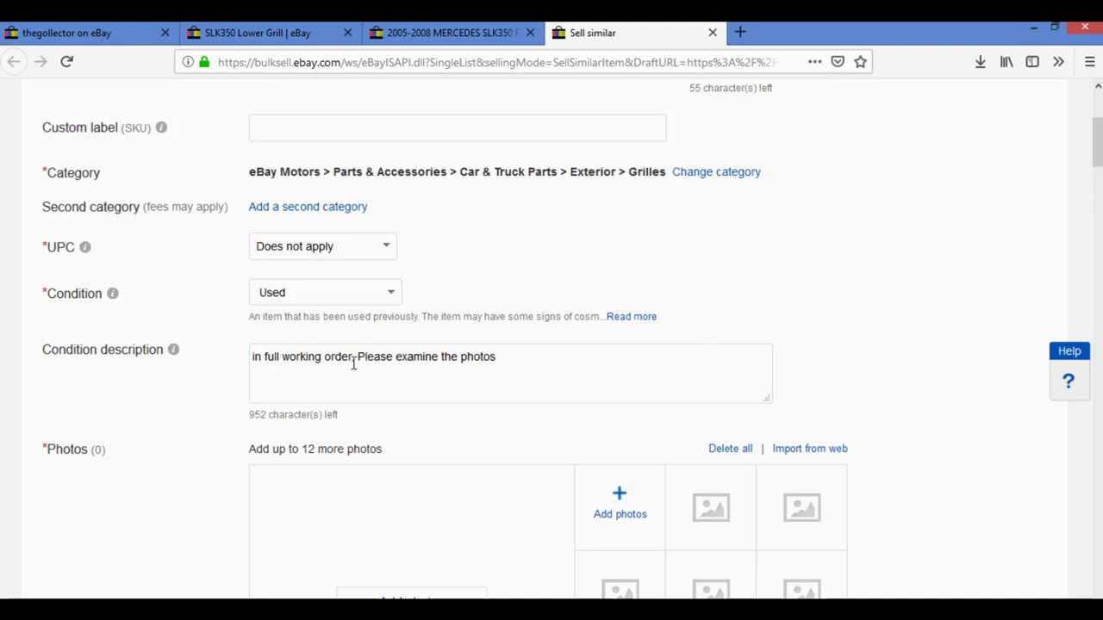
pyautogui.scroll(-2, 625, 435)
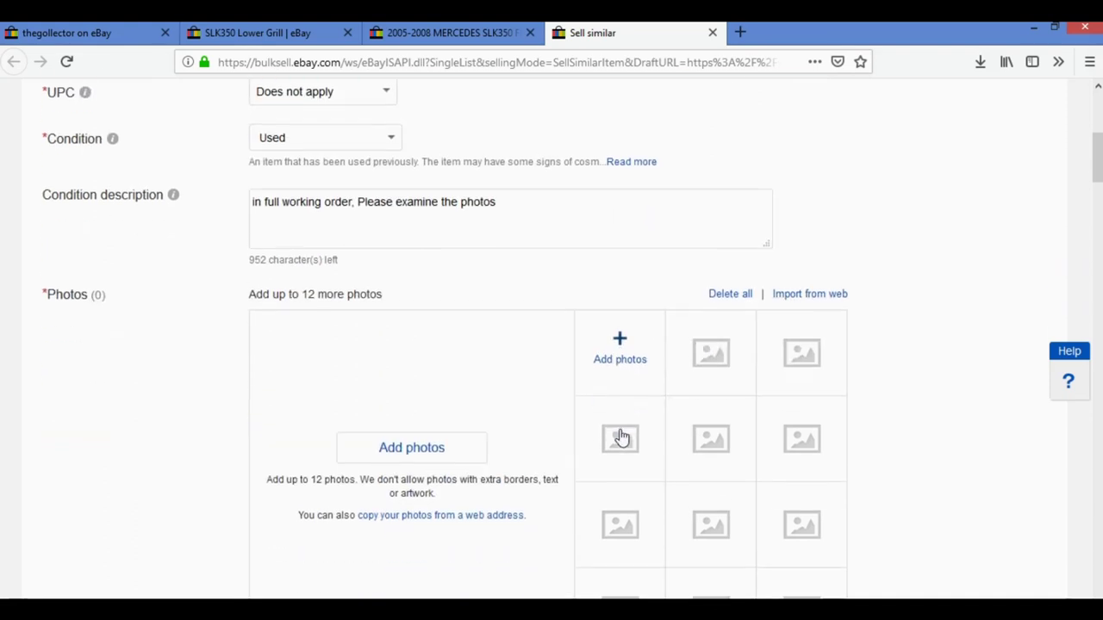
# - Upload seven 20181026 grille photos, from 165118 through the 165302 part-number shot
pyautogui.click(619, 336)
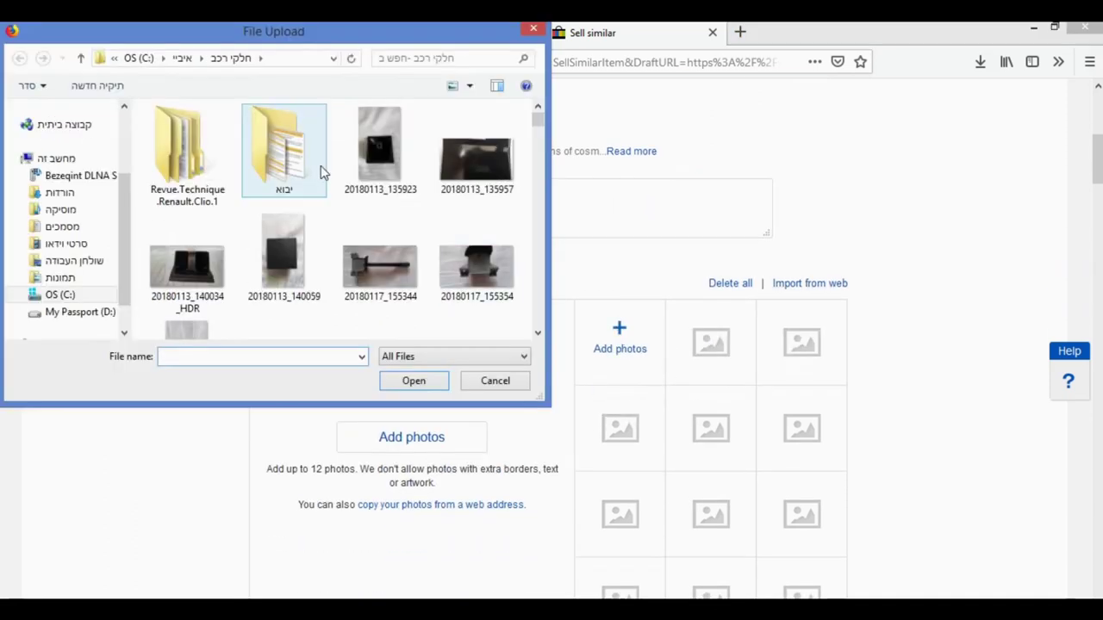
pyautogui.moveTo(540, 118); pyautogui.dragTo(542, 172)
pyautogui.click(401, 189)
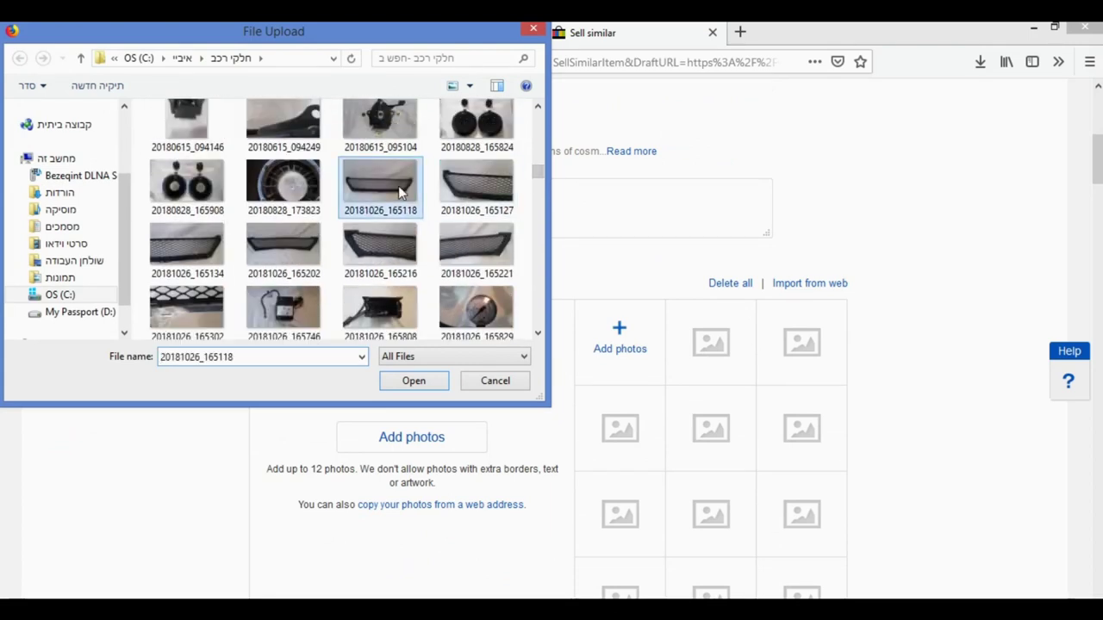
pyautogui.keyDown('ctrl'); pyautogui.click(461, 191); pyautogui.keyUp('ctrl')
pyautogui.keyDown('ctrl'); pyautogui.click(474, 250); pyautogui.keyUp('ctrl')
pyautogui.keyDown('ctrl'); pyautogui.click(379, 250); pyautogui.keyUp('ctrl')
pyautogui.keyDown('ctrl'); pyautogui.click(310, 253); pyautogui.keyUp('ctrl')
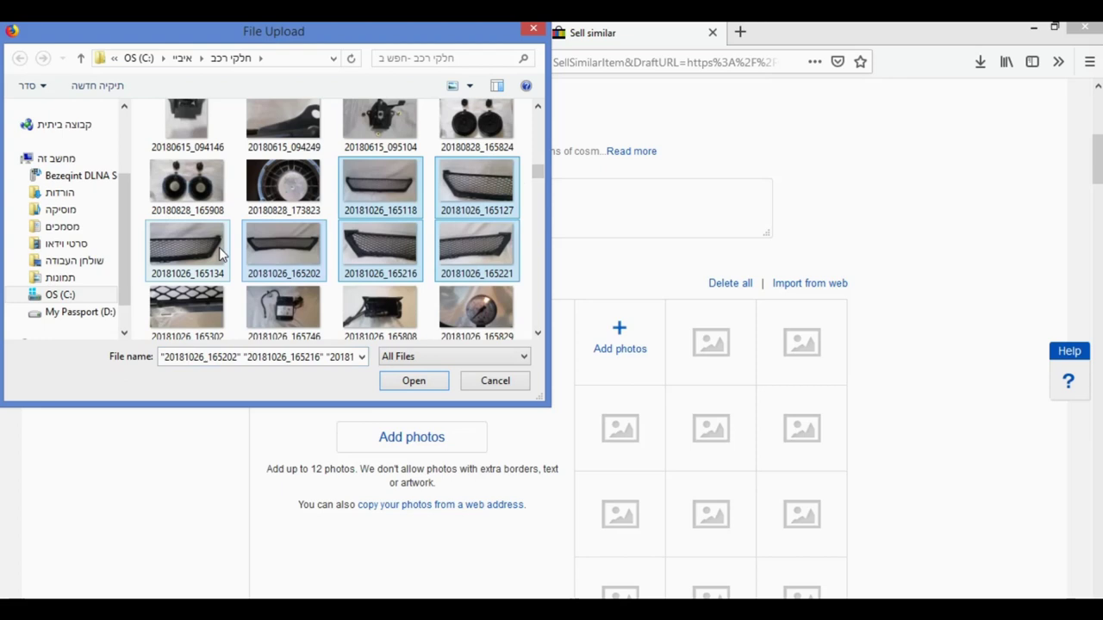
pyautogui.keyDown('ctrl'); pyautogui.click(188, 252); pyautogui.keyUp('ctrl')
pyautogui.keyDown('ctrl'); pyautogui.click(189, 295); pyautogui.keyUp('ctrl')
pyautogui.click(399, 385)
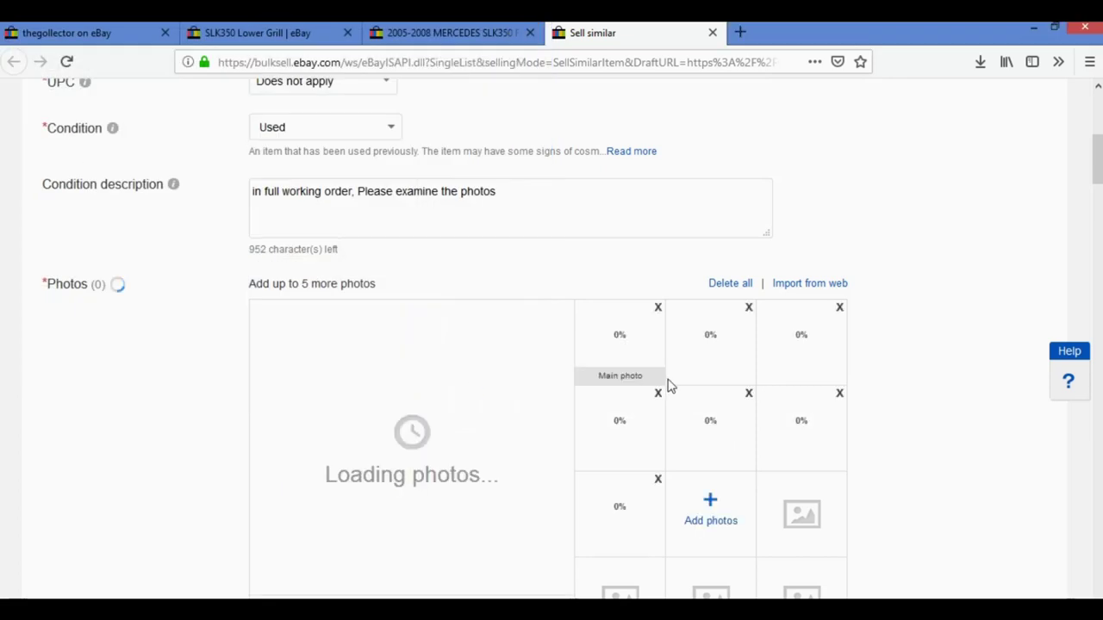
pyautogui.scroll(-5, 808, 271)
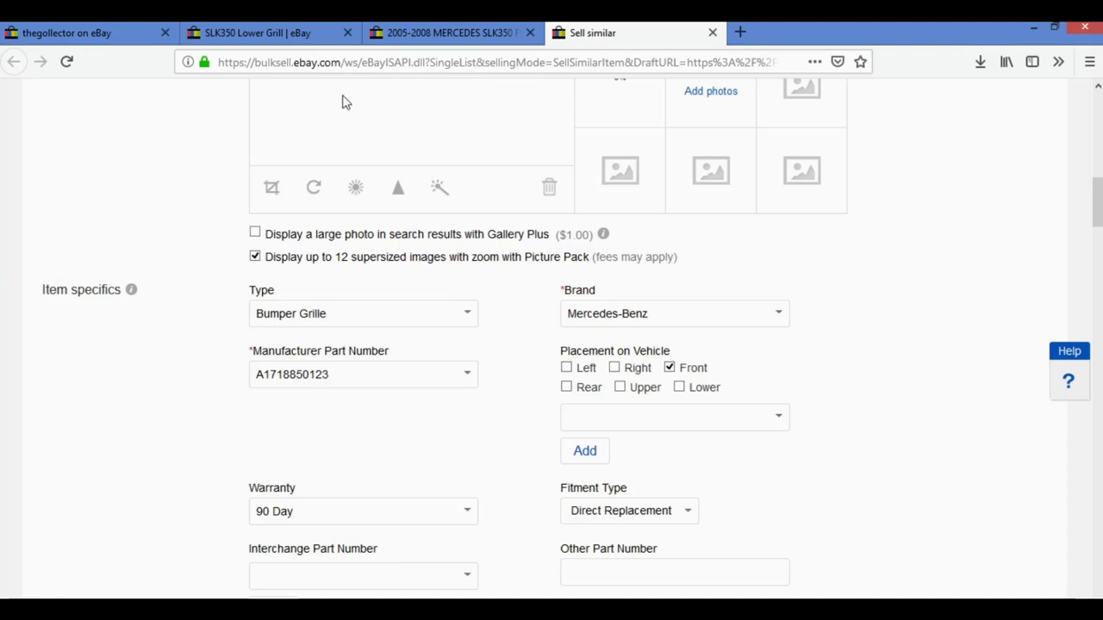
pyautogui.click(328, 40)
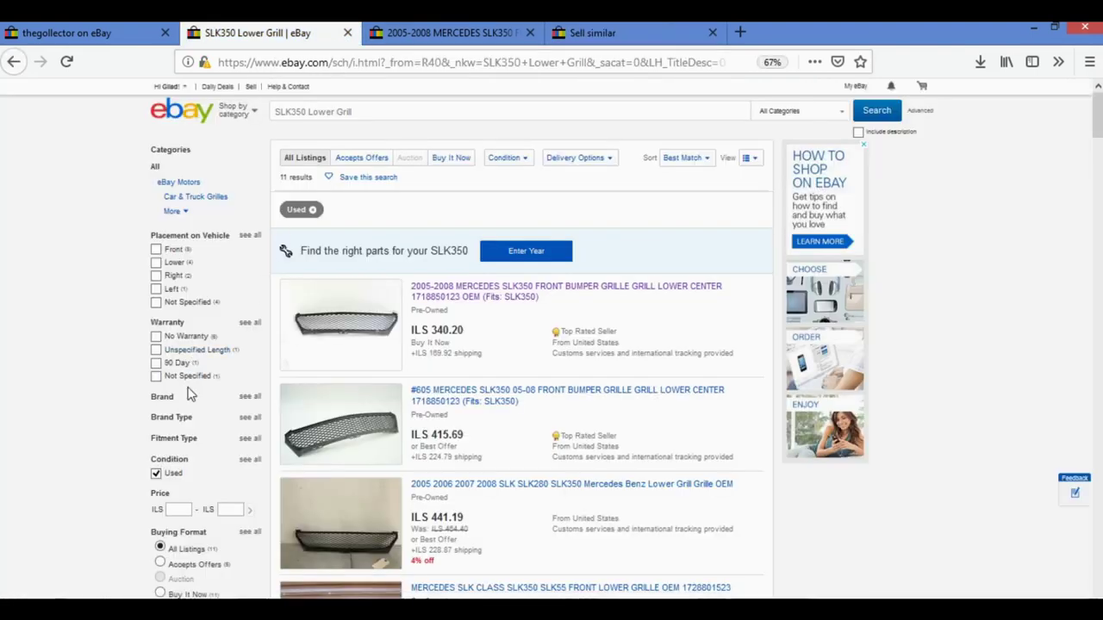
pyautogui.click(577, 37)
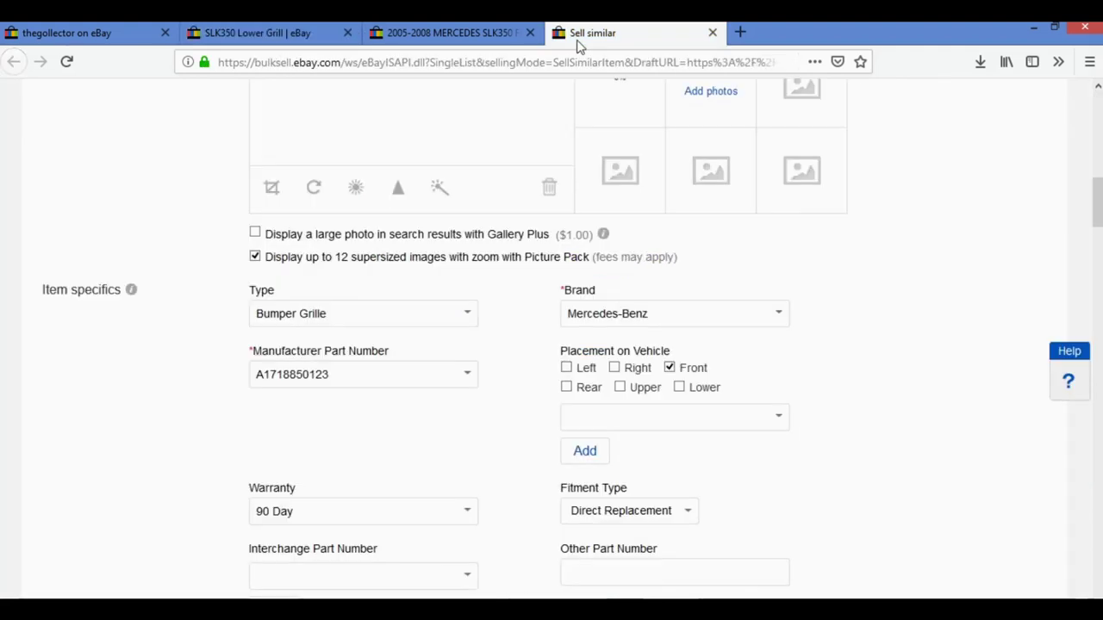
pyautogui.click(399, 320)
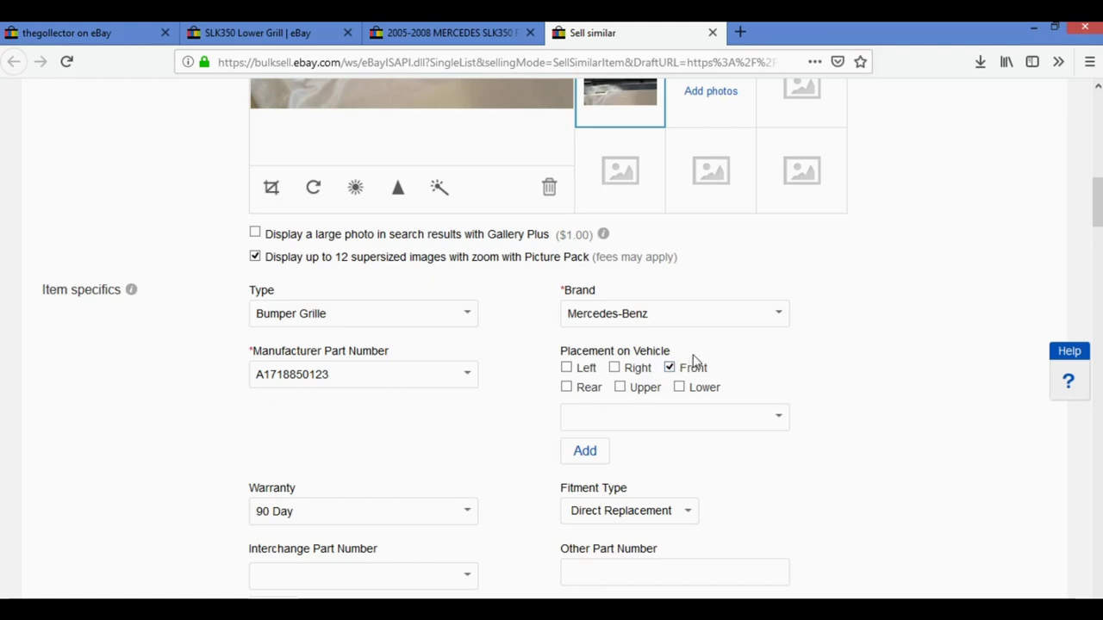
pyautogui.scroll(-3, 840, 364)
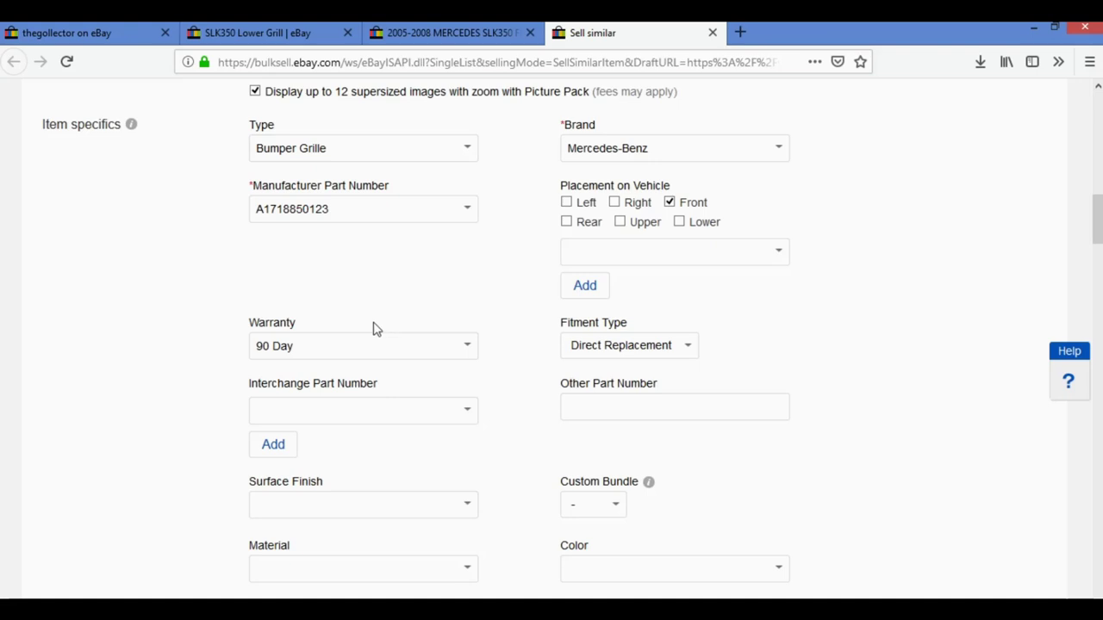
pyautogui.scroll(-5, 362, 344)
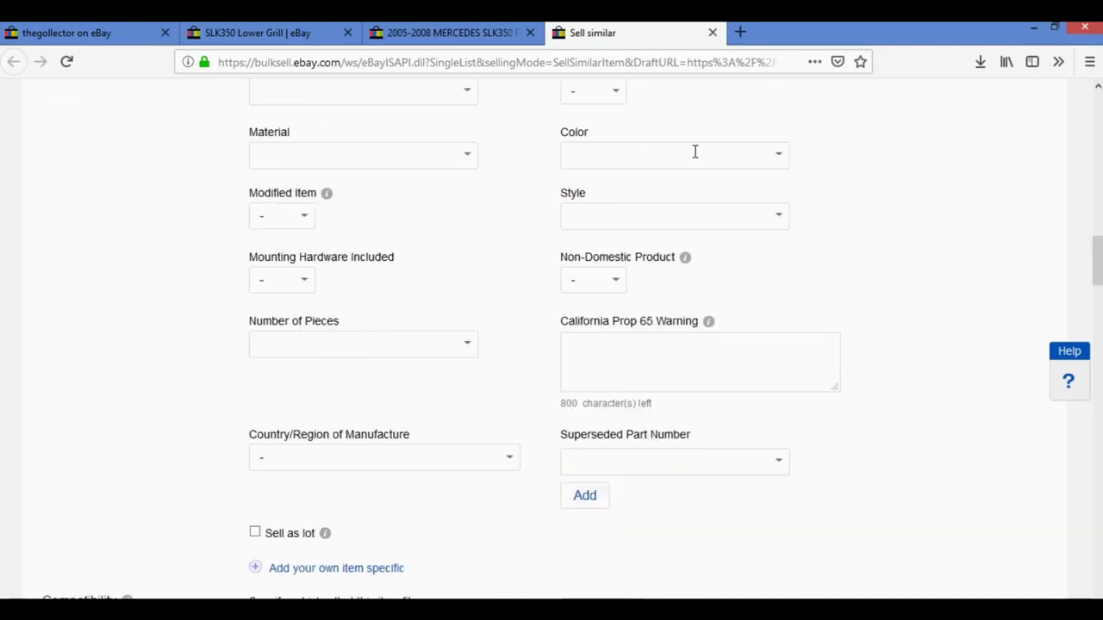
# - Scroll down to the Compatibility section and open the Use VIN lookup
pyautogui.scroll(-1, 837, 179)
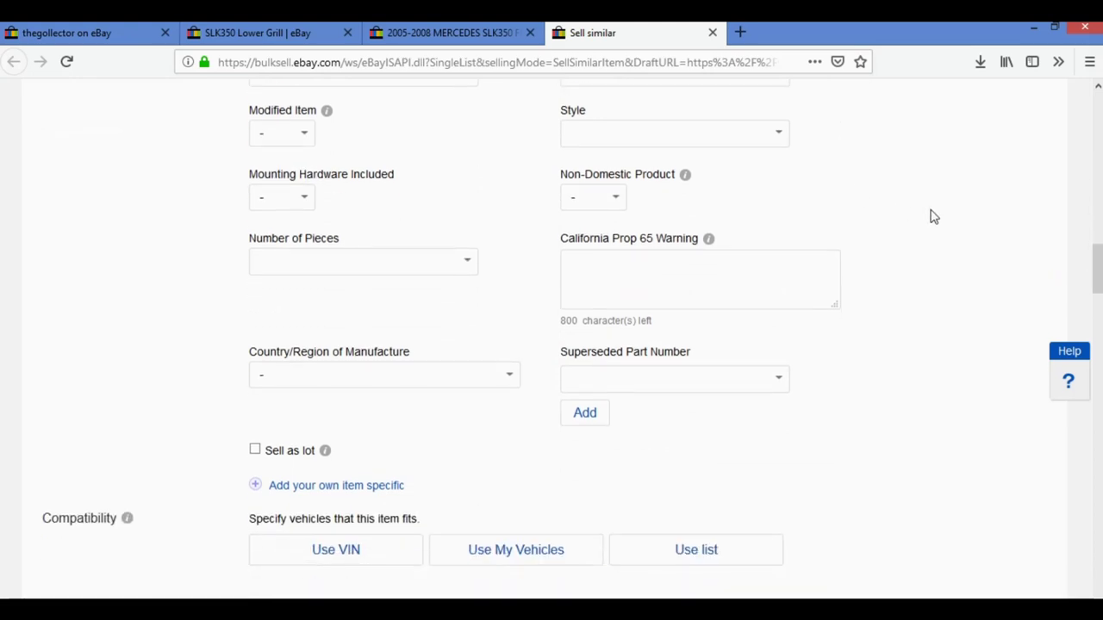
pyautogui.scroll(-4, 933, 216)
pyautogui.scroll(3, 933, 216)
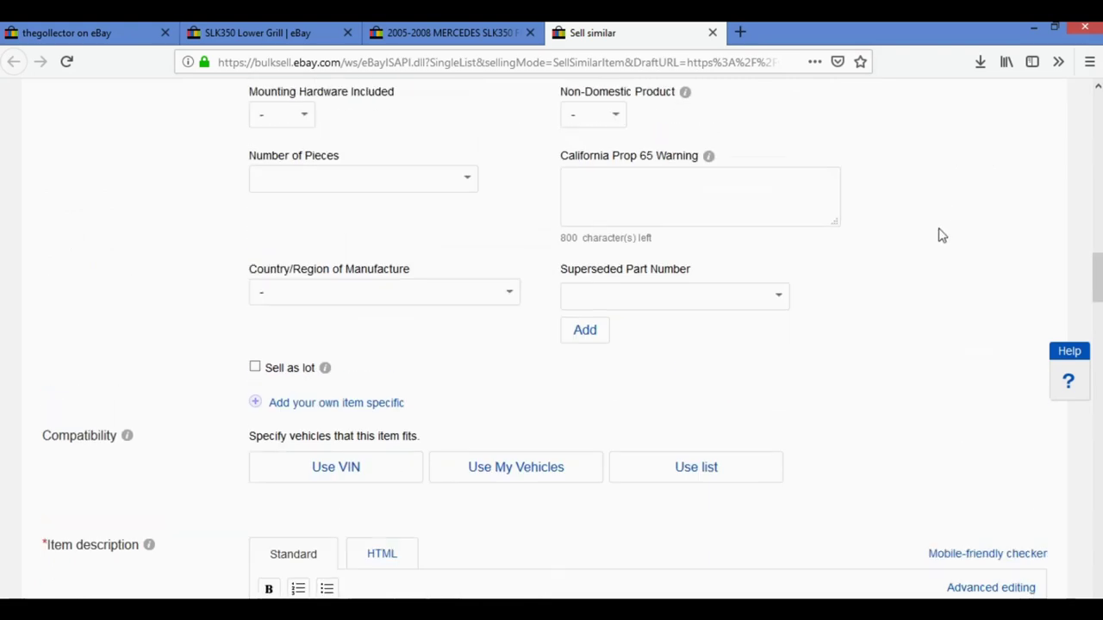
pyautogui.scroll(-3, 911, 264)
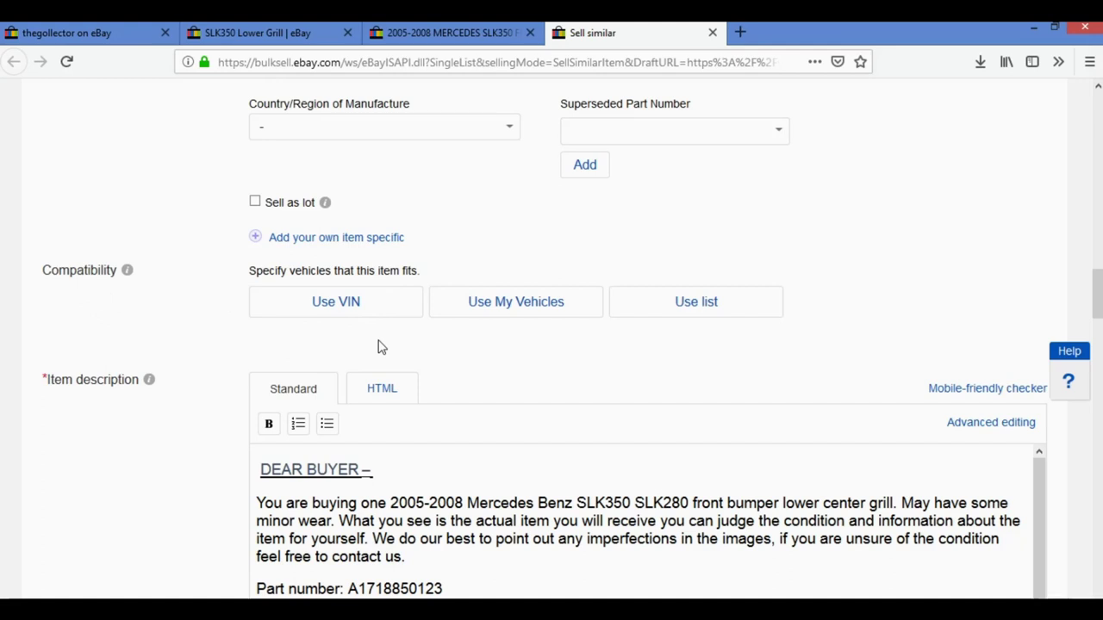
pyautogui.click(340, 315)
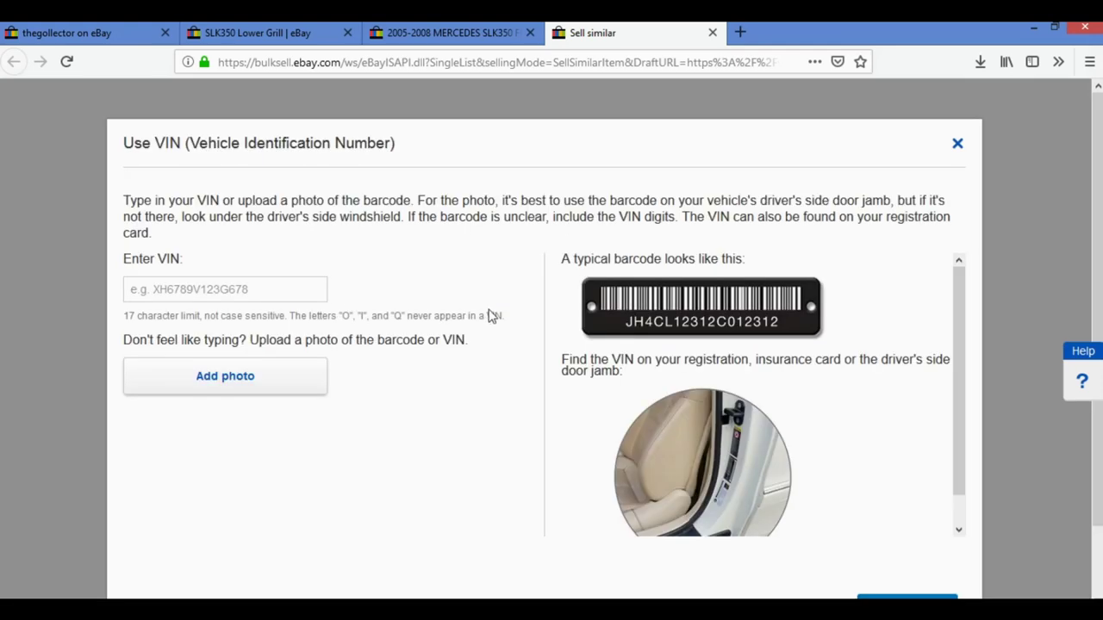
pyautogui.click(958, 144)
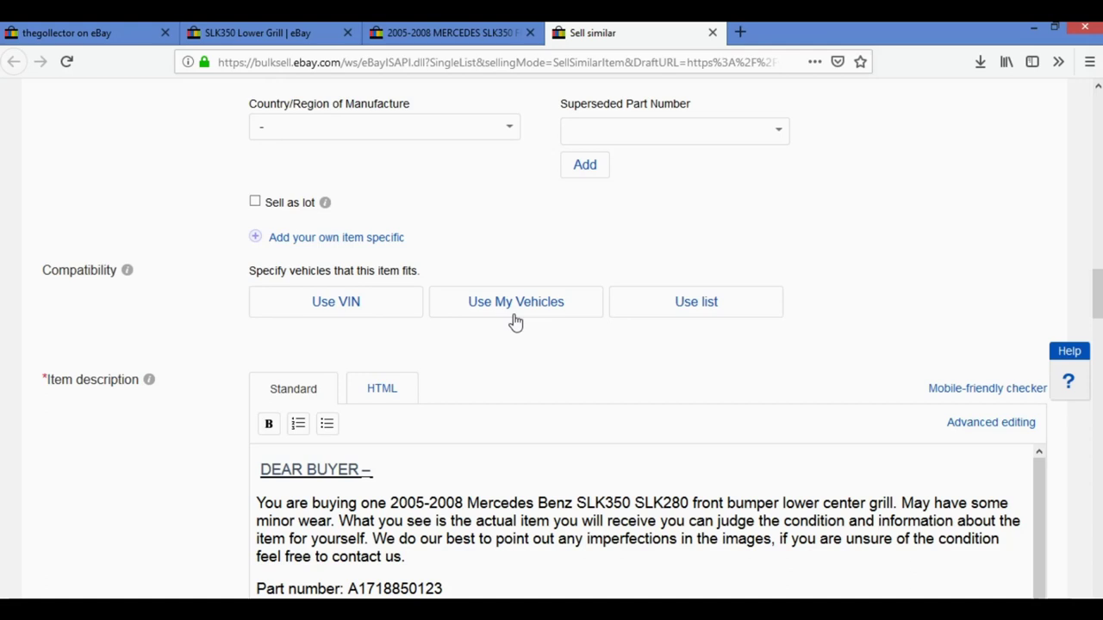
pyautogui.click(714, 312)
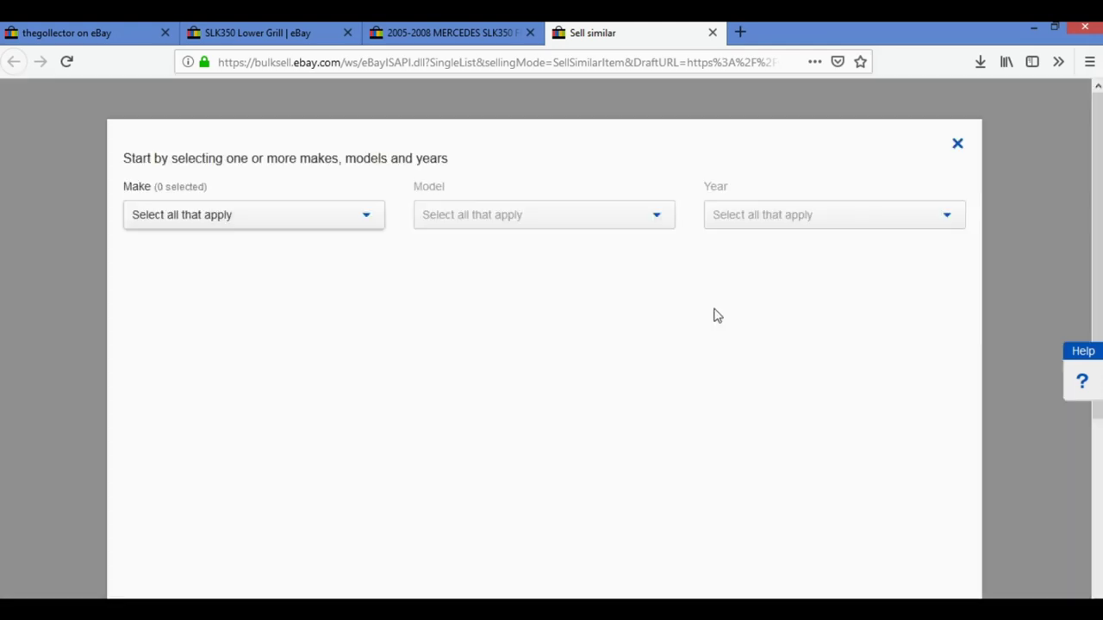
# - Tick Mercedes-Benz as the only make in the compatibility list, leaving McLaren unticked
pyautogui.click(317, 220)
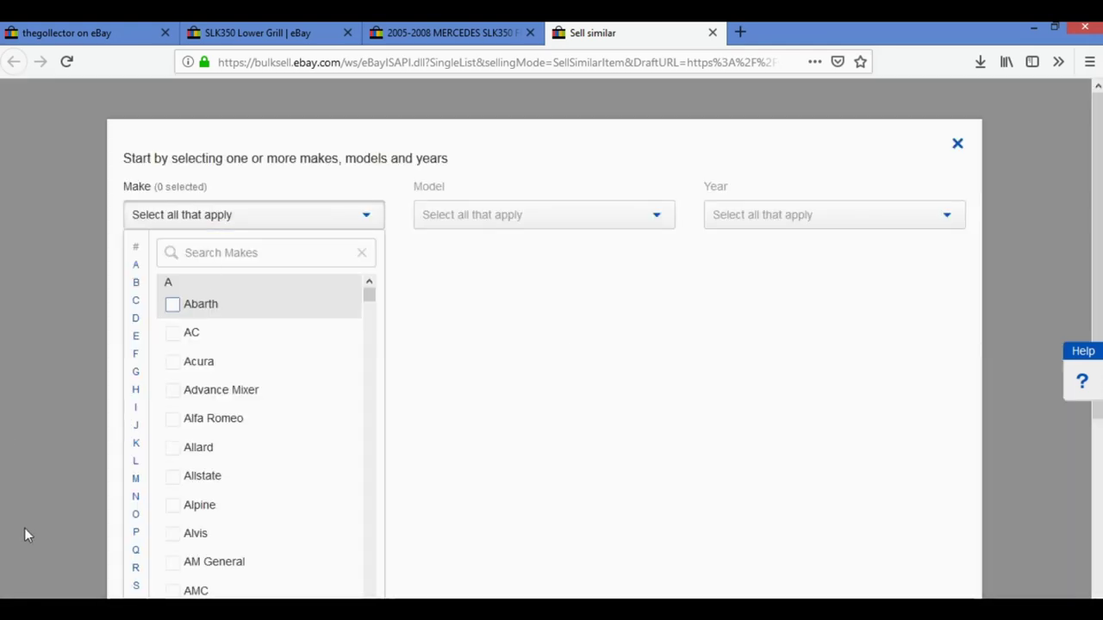
pyautogui.scroll(-3, 130, 517)
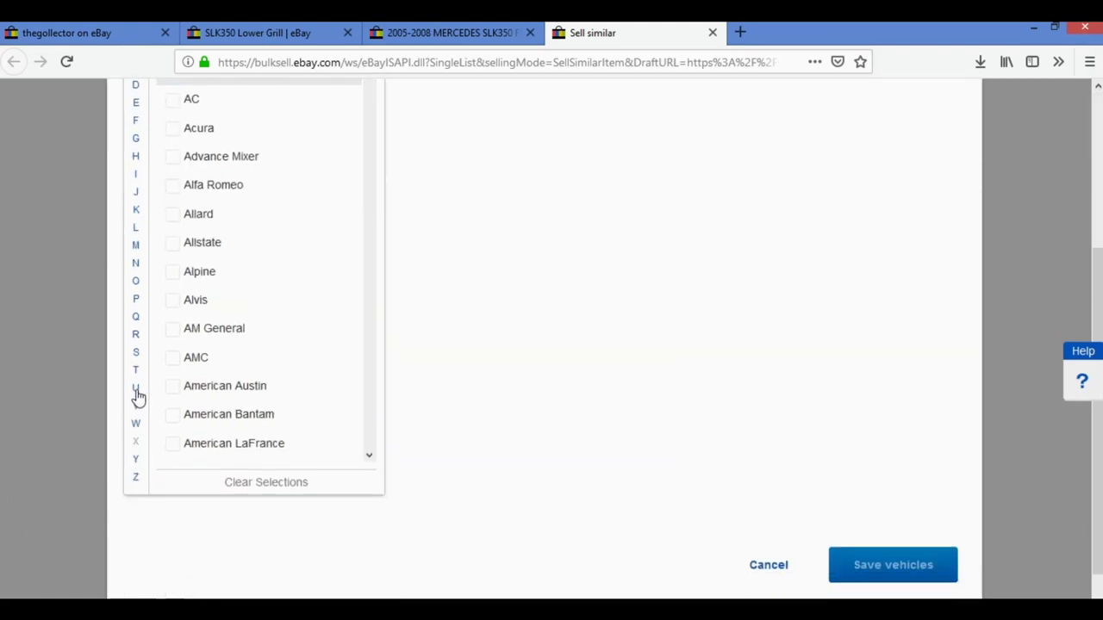
pyautogui.click(135, 247)
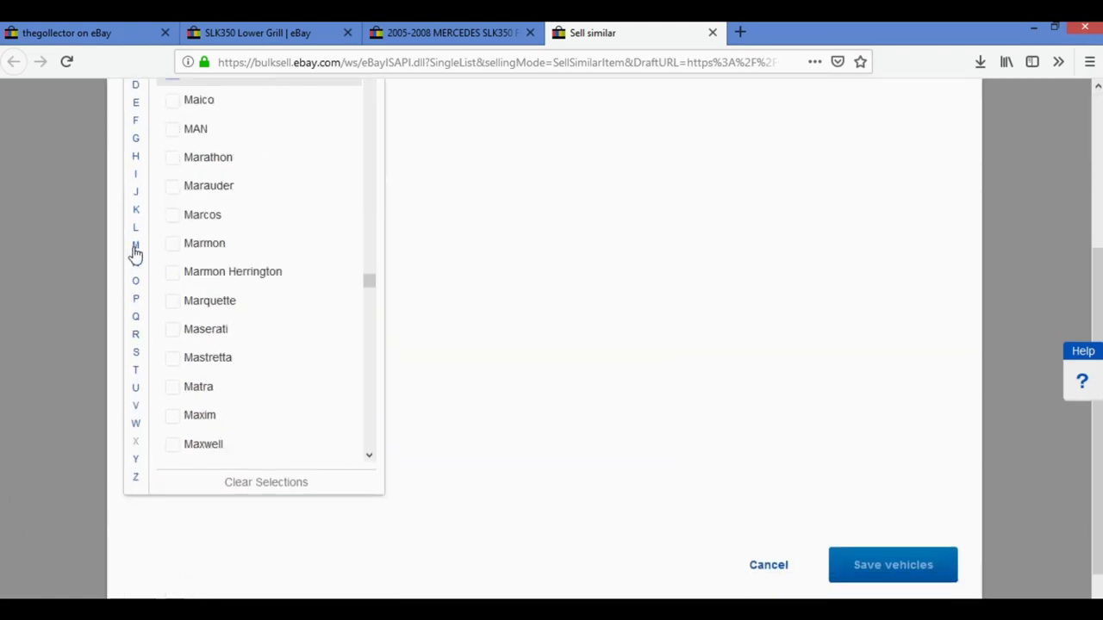
pyautogui.scroll(-5, 258, 414)
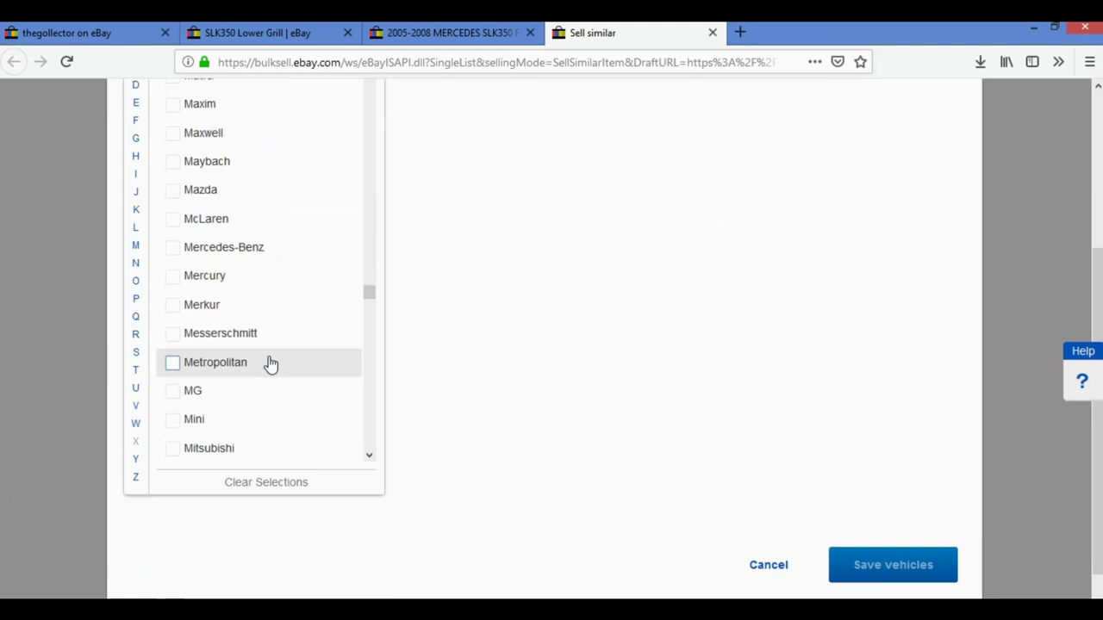
pyautogui.scroll(-3, 270, 359)
pyautogui.scroll(5, 270, 359)
pyautogui.click(174, 327)
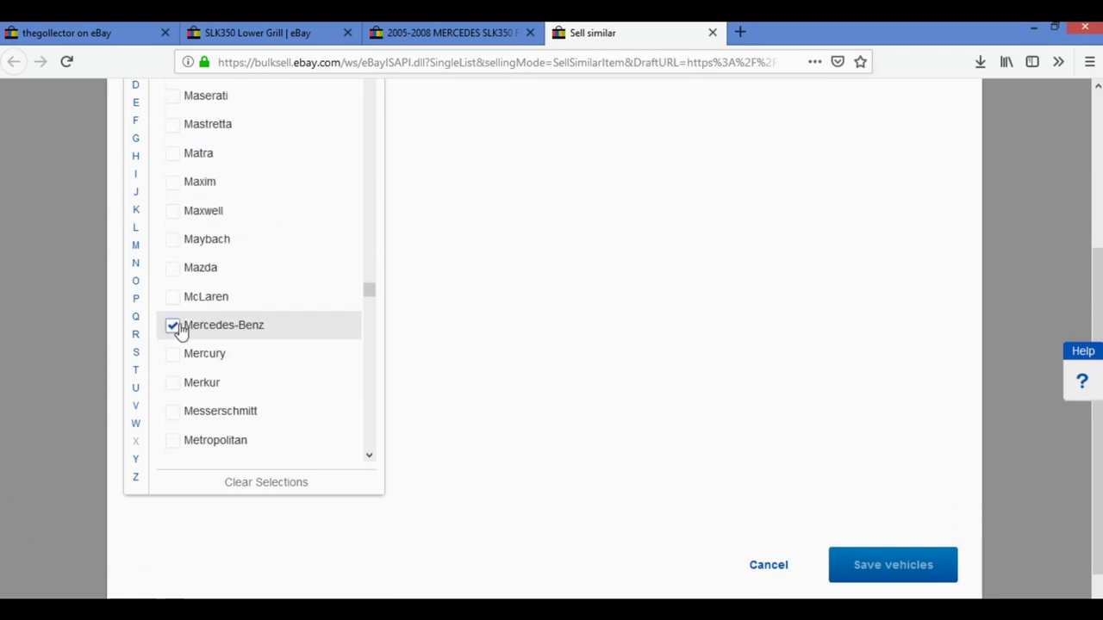
pyautogui.scroll(3, 477, 366)
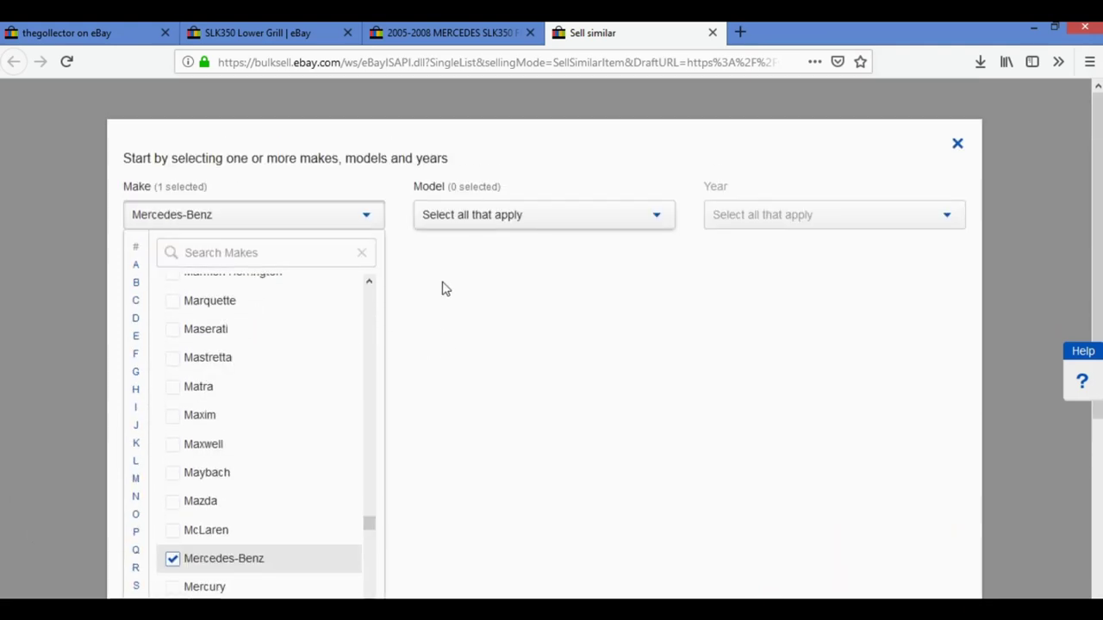
pyautogui.click(173, 534)
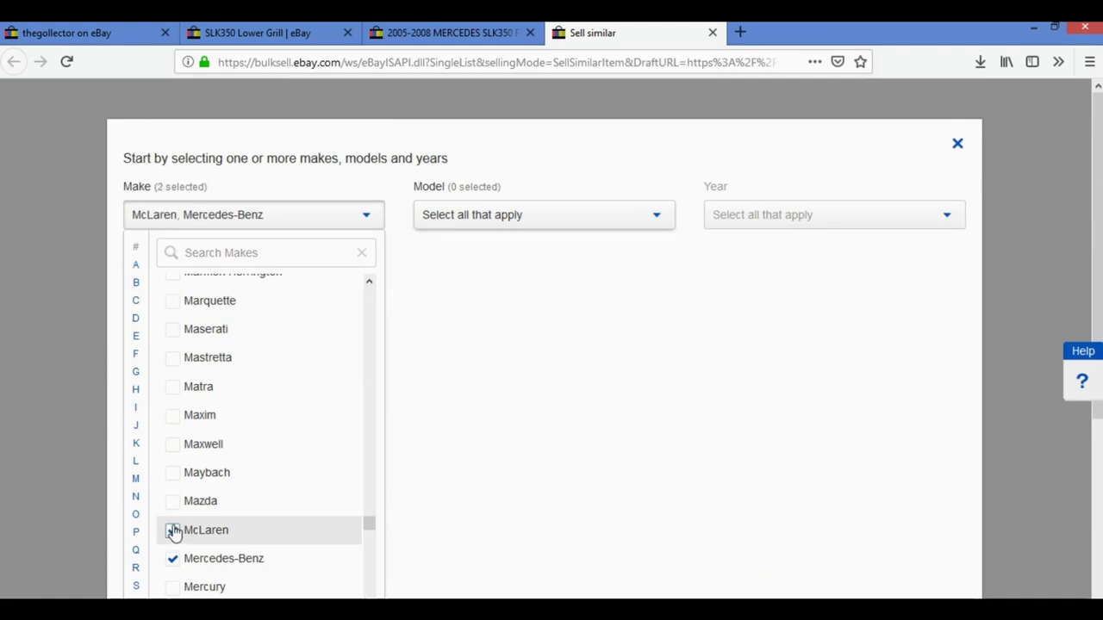
pyautogui.click(173, 533)
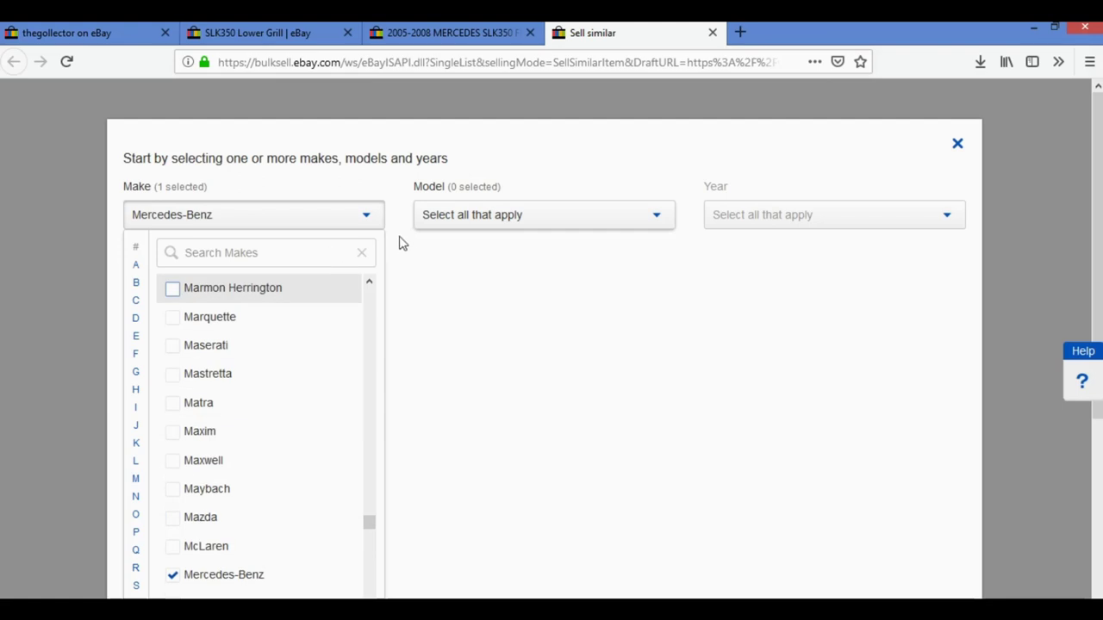
pyautogui.click(399, 244)
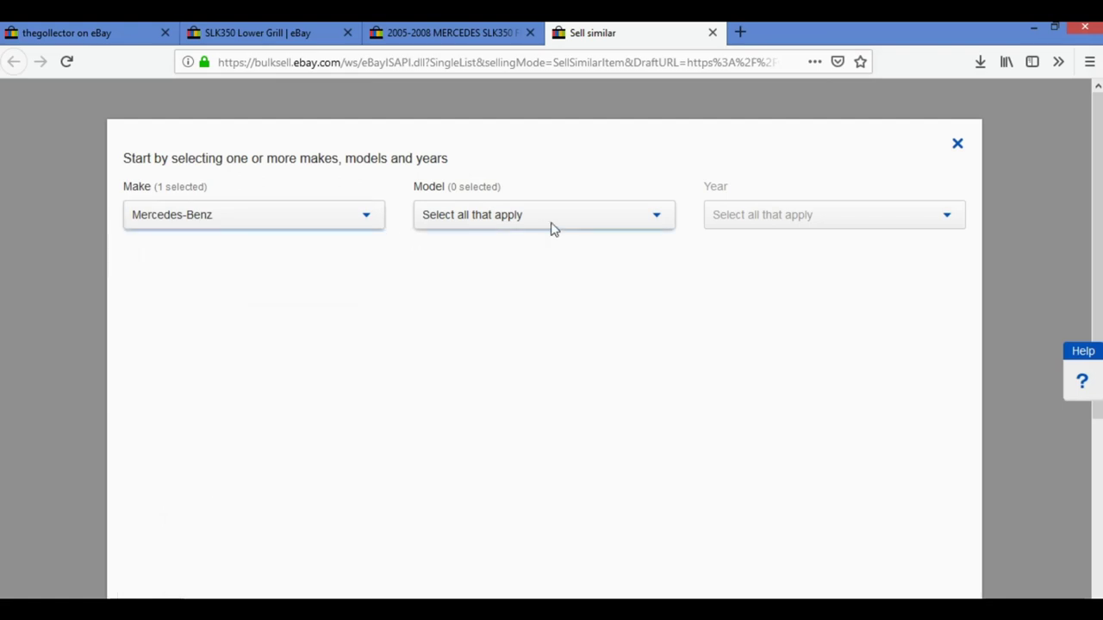
# - Tick the SLK350 and SLK280 models in the Mercedes-Benz model list
pyautogui.click(579, 223)
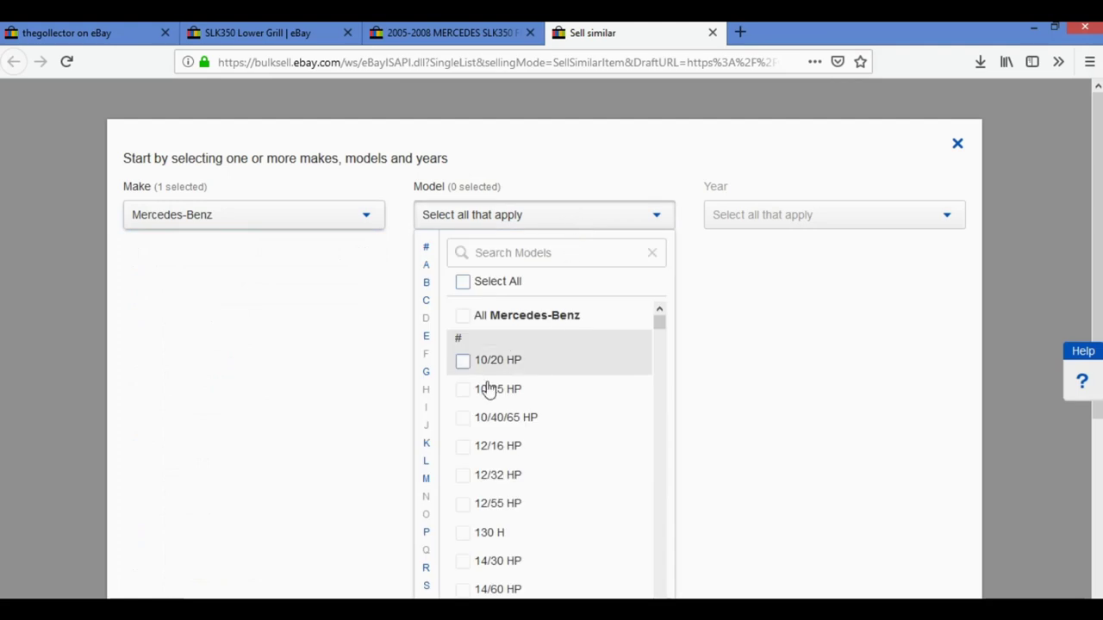
pyautogui.scroll(-2, 427, 515)
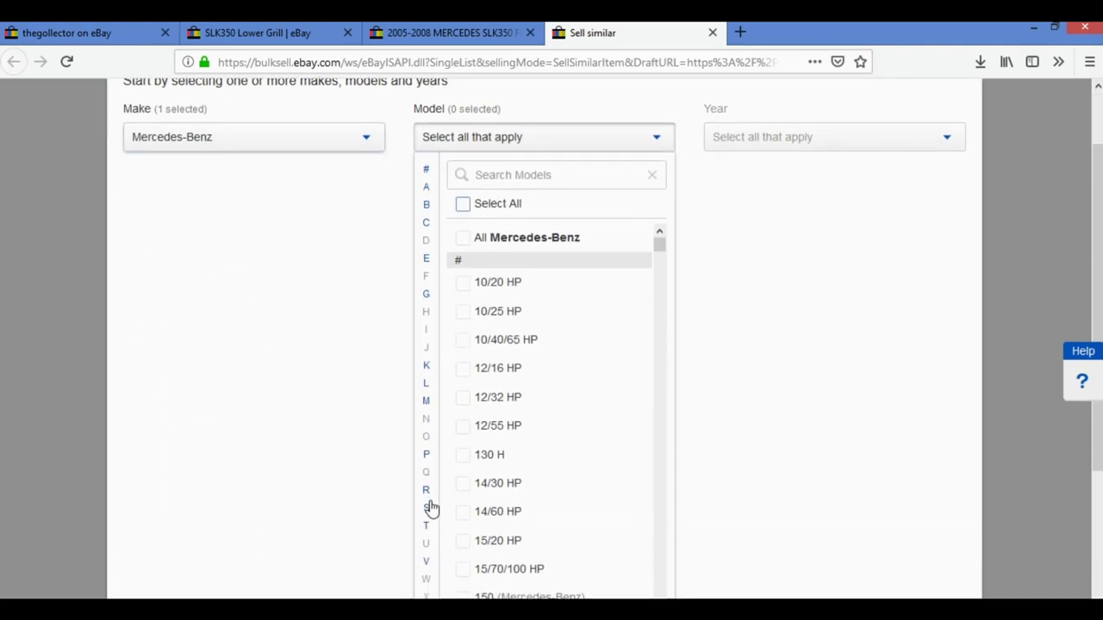
pyautogui.click(429, 510)
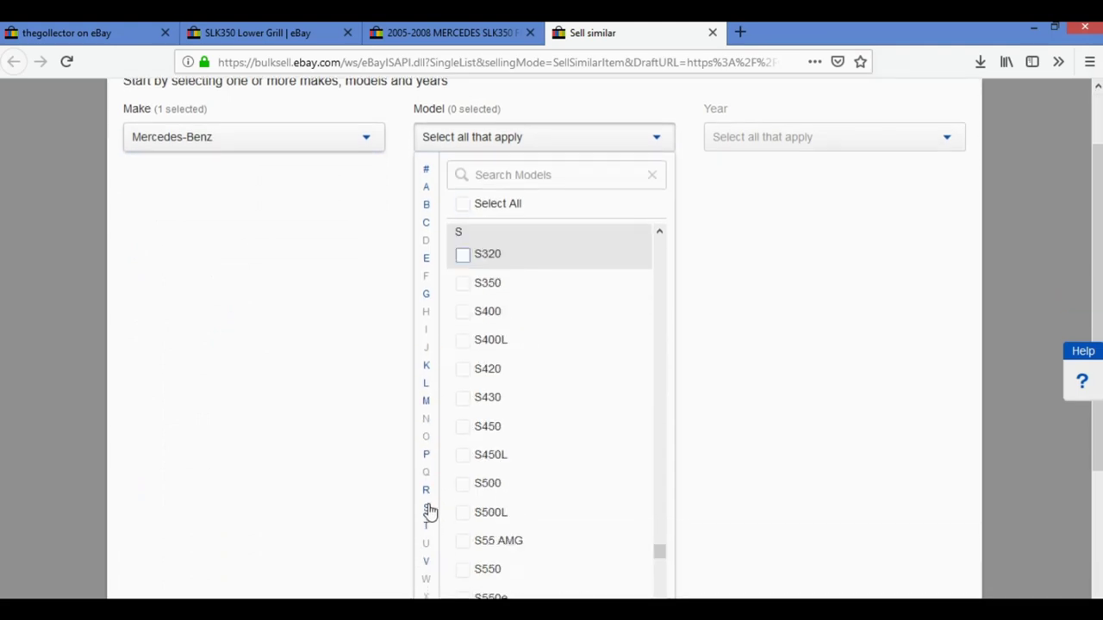
pyautogui.scroll(-5, 480, 423)
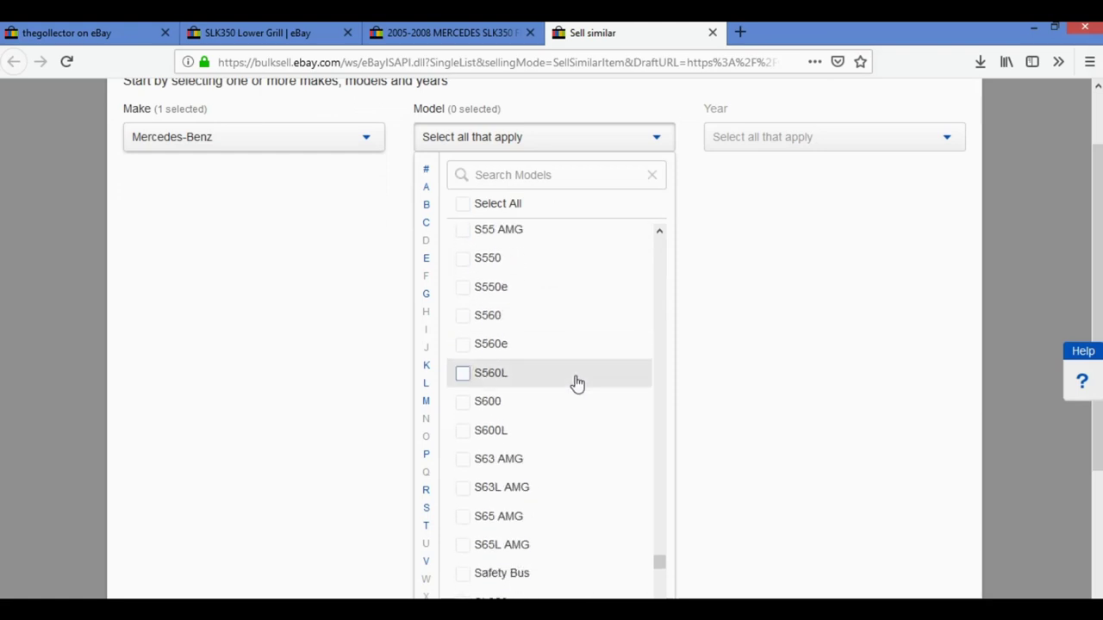
pyautogui.scroll(-5, 574, 385)
pyautogui.scroll(5, 575, 389)
pyautogui.scroll(-6, 574, 392)
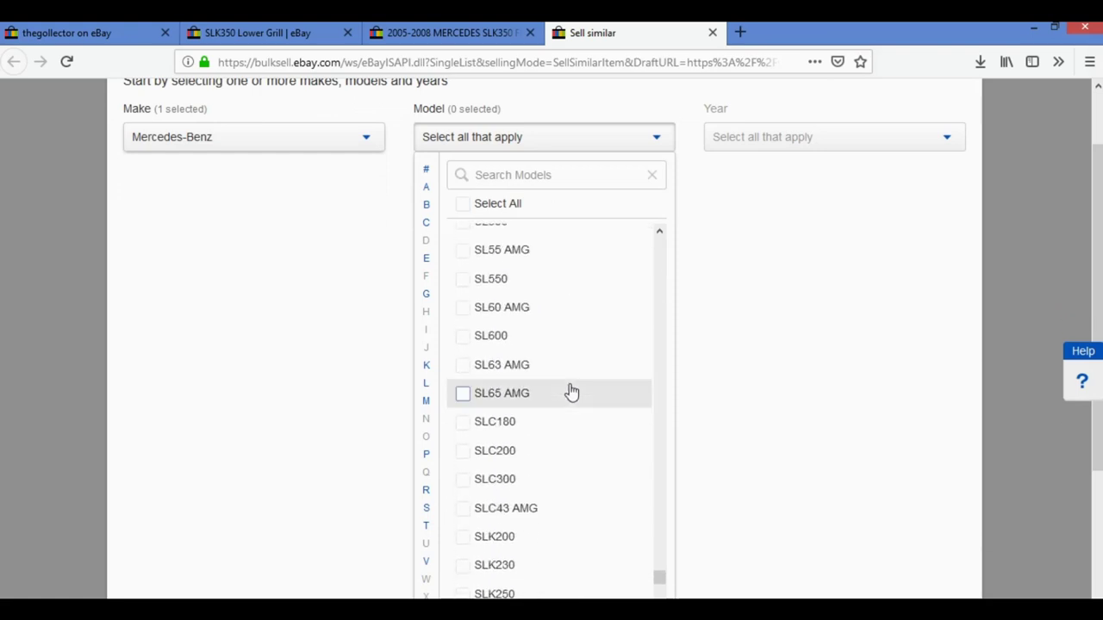
pyautogui.scroll(-4, 571, 392)
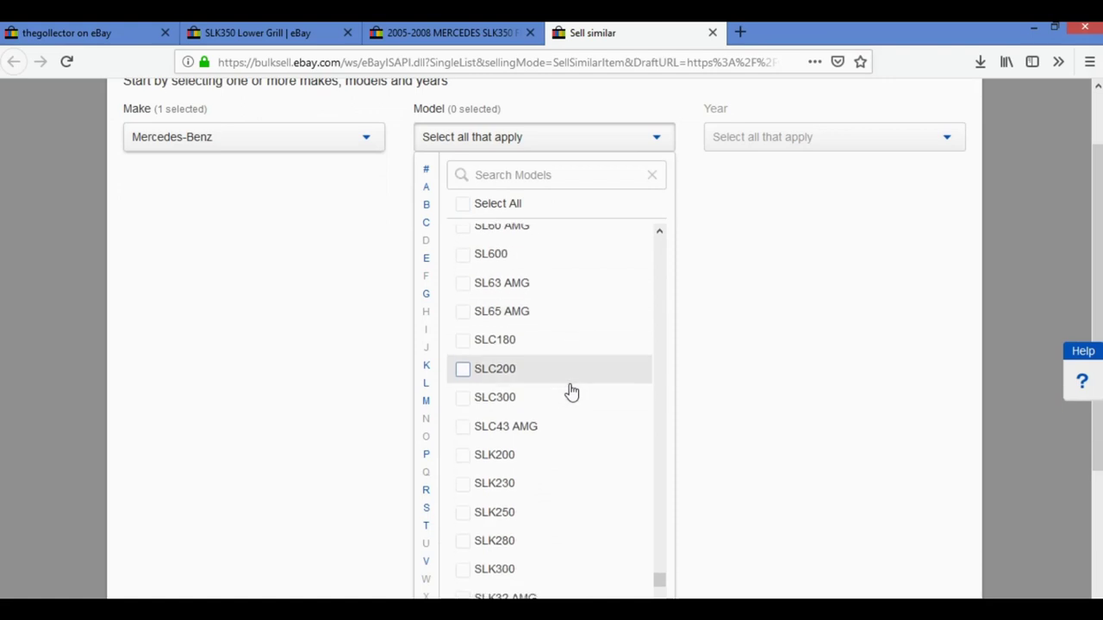
pyautogui.scroll(-2, 526, 529)
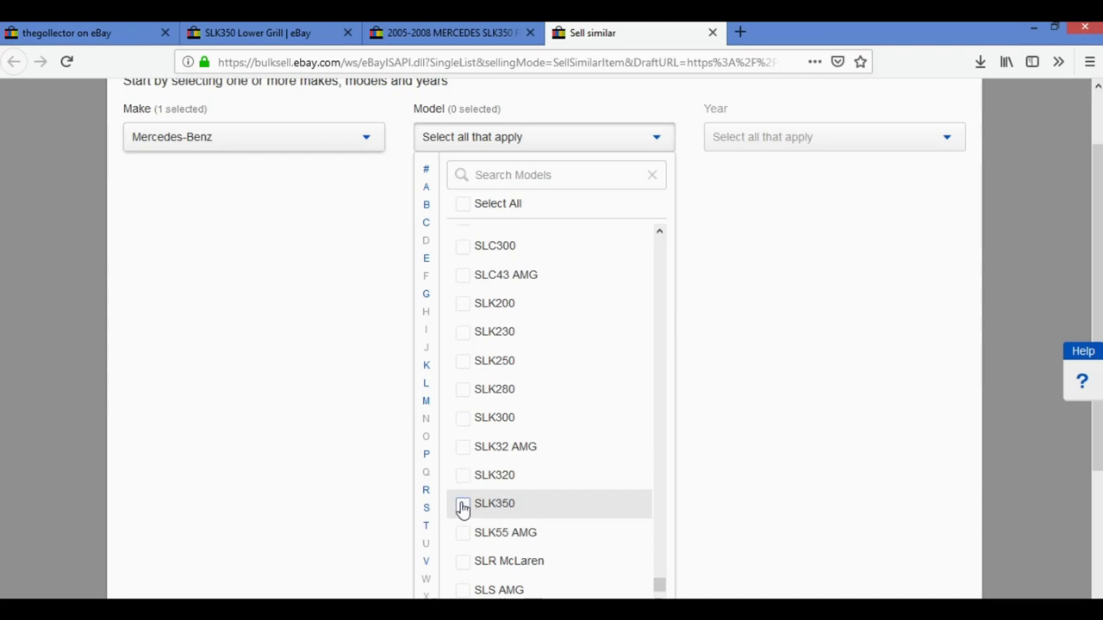
pyautogui.click(463, 507)
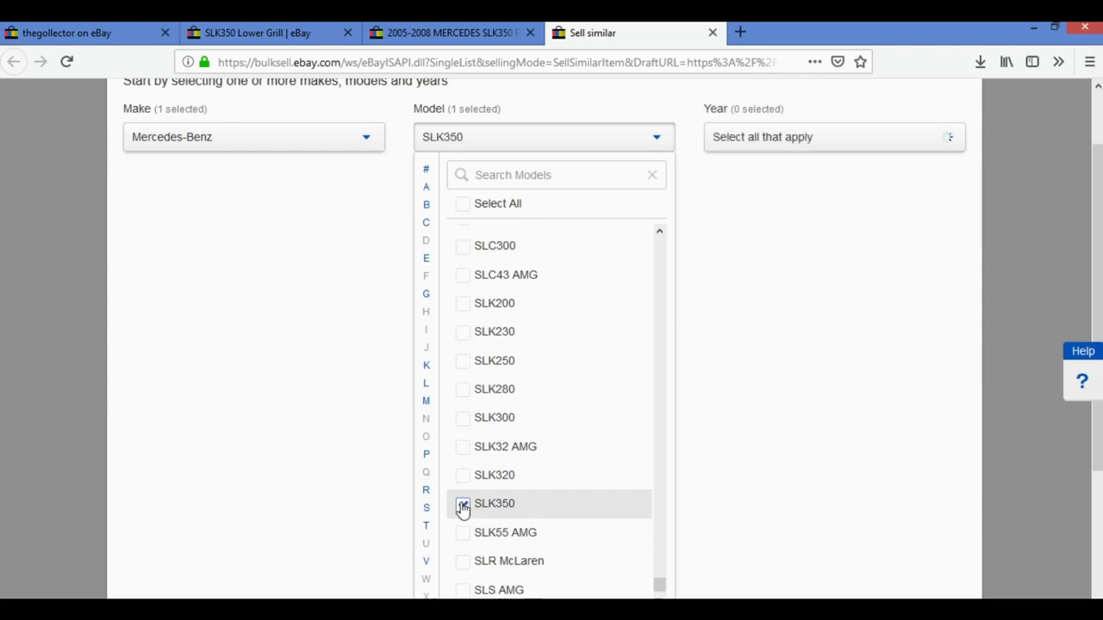
pyautogui.click(463, 392)
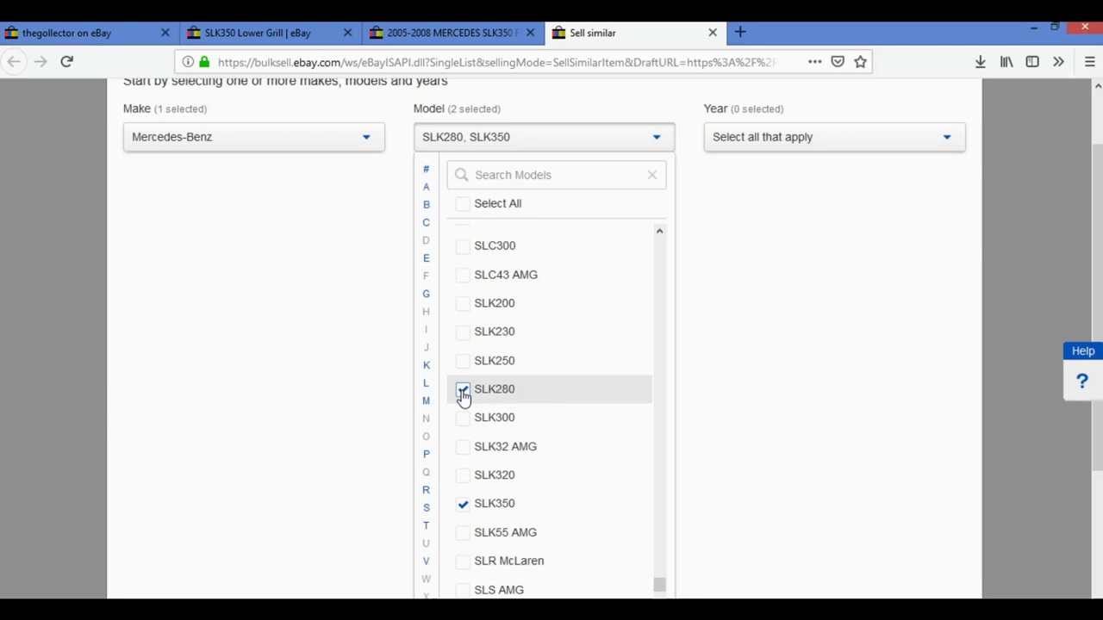
# - Tick model years 2005, 2006, 2007 and 2008 for the SLK350
pyautogui.click(864, 142)
pyautogui.scroll(-3, 829, 340)
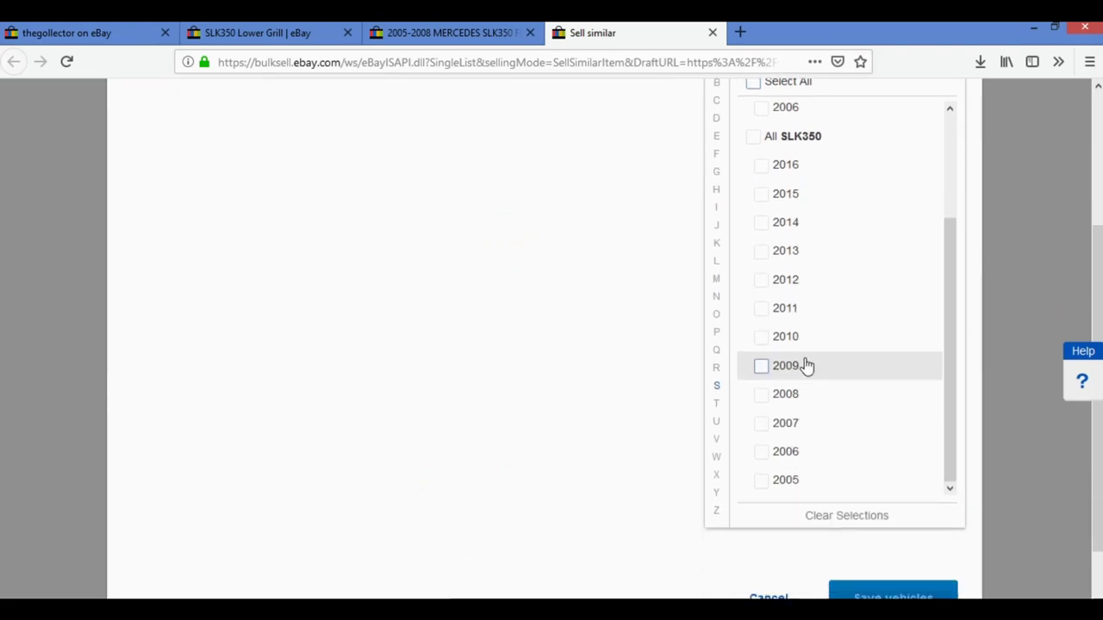
pyautogui.click(762, 447)
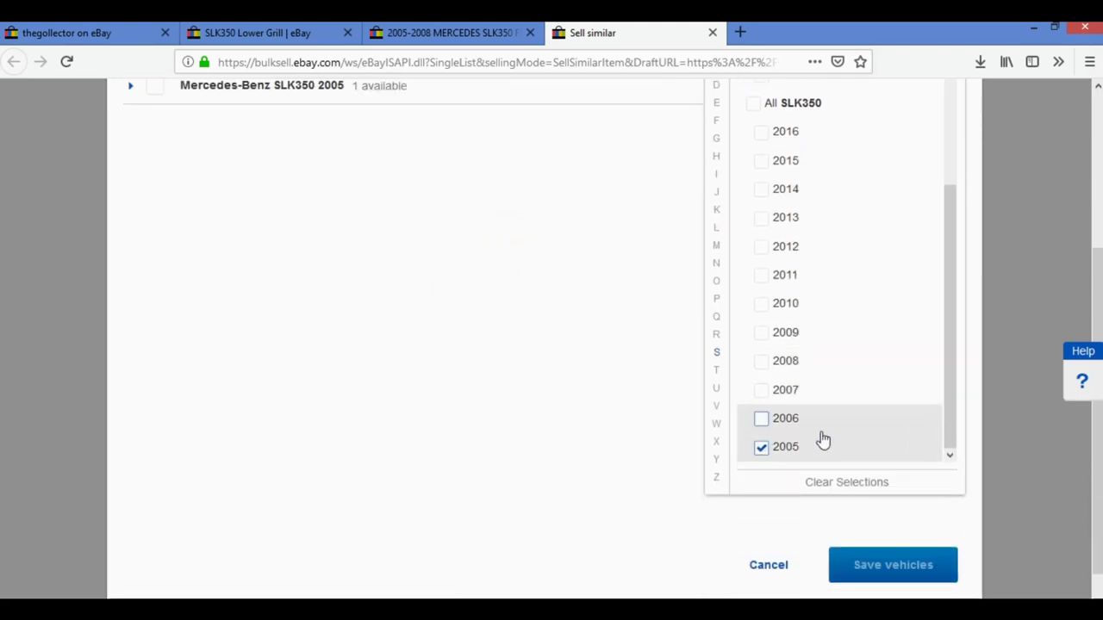
pyautogui.click(762, 420)
pyautogui.click(763, 391)
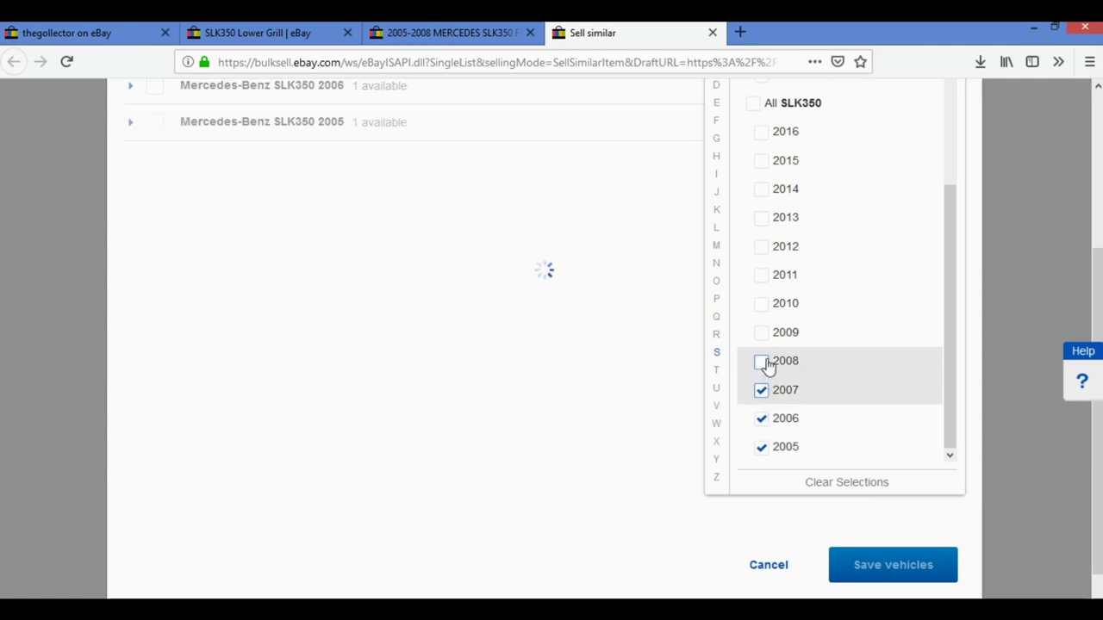
pyautogui.click(761, 362)
pyautogui.scroll(3, 837, 362)
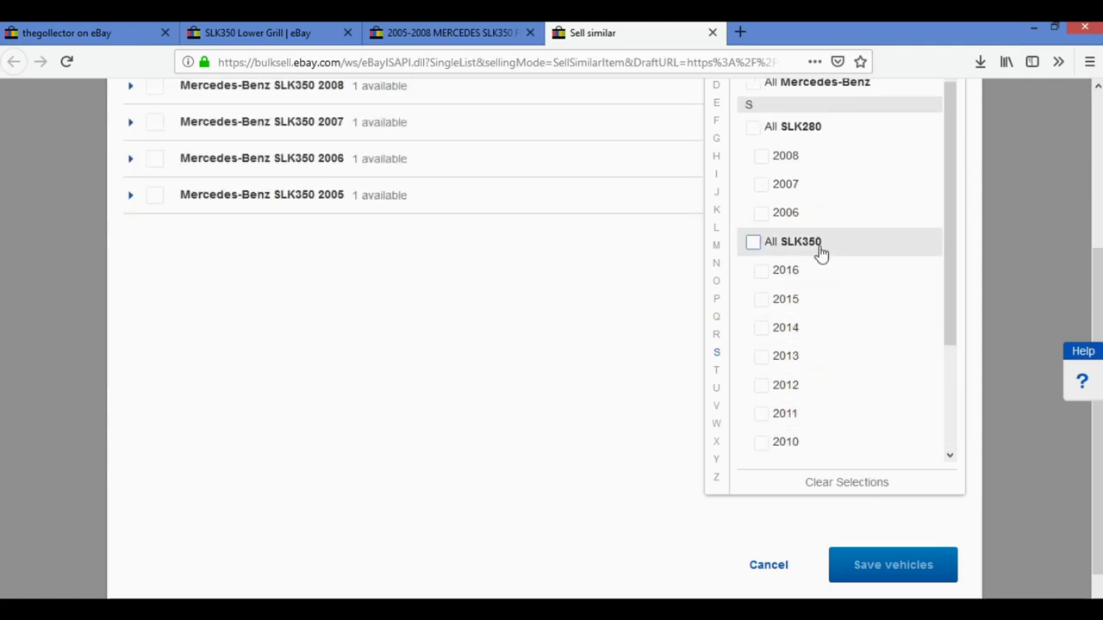
# - Tick model years 2006, 2007 and 2008 for the SLK280 and close the year list
pyautogui.click(763, 216)
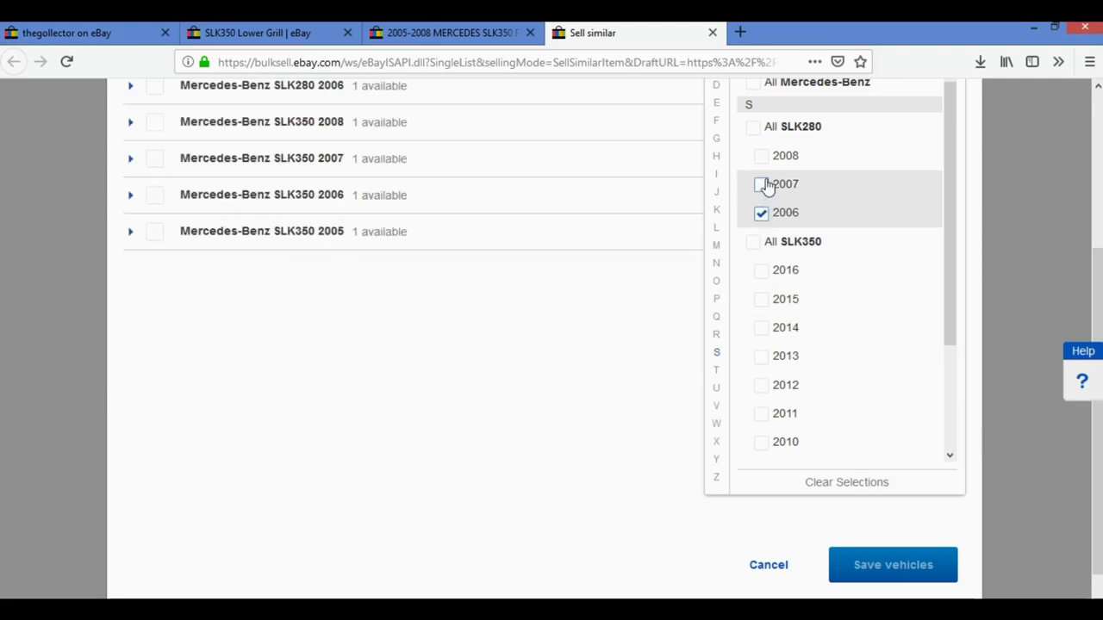
pyautogui.click(761, 185)
pyautogui.click(762, 156)
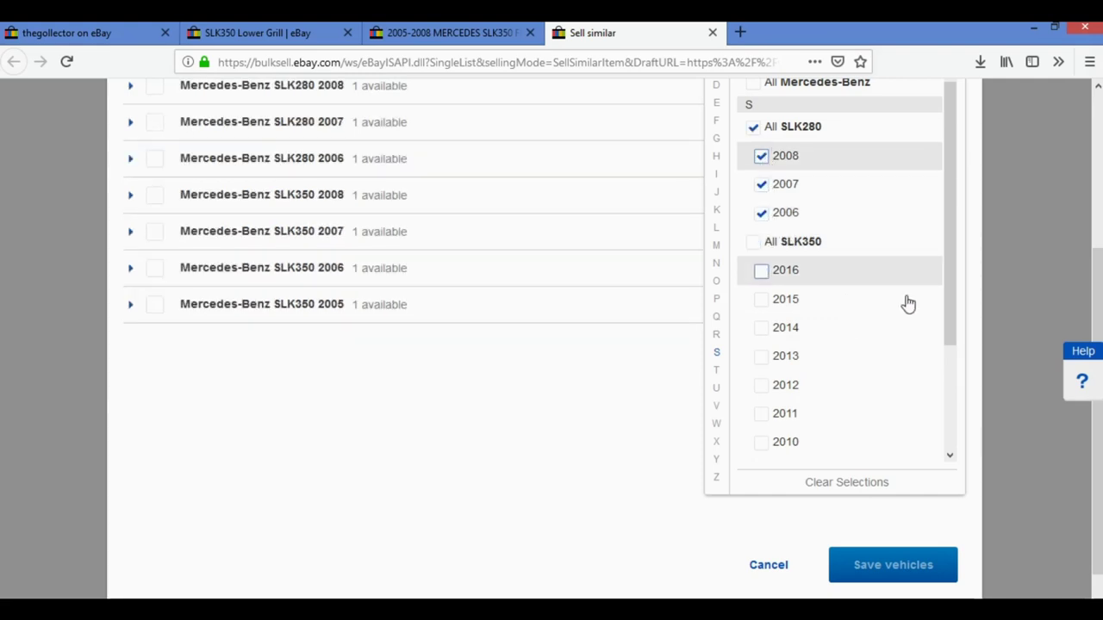
pyautogui.scroll(3, 908, 302)
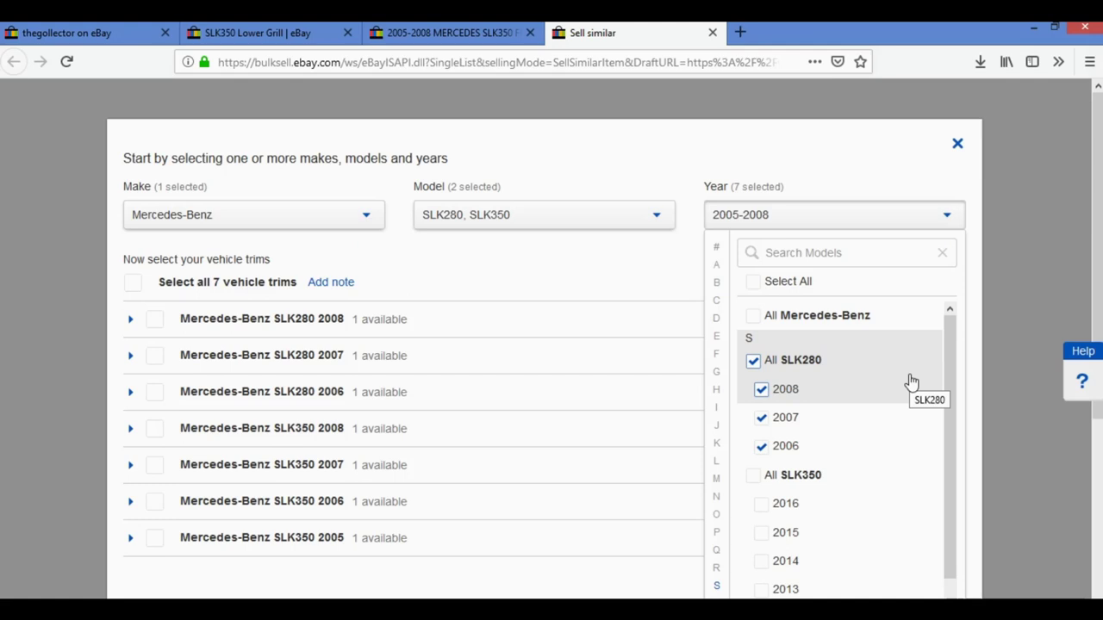
pyautogui.click(857, 172)
pyautogui.scroll(-3, 849, 369)
pyautogui.scroll(2, 504, 308)
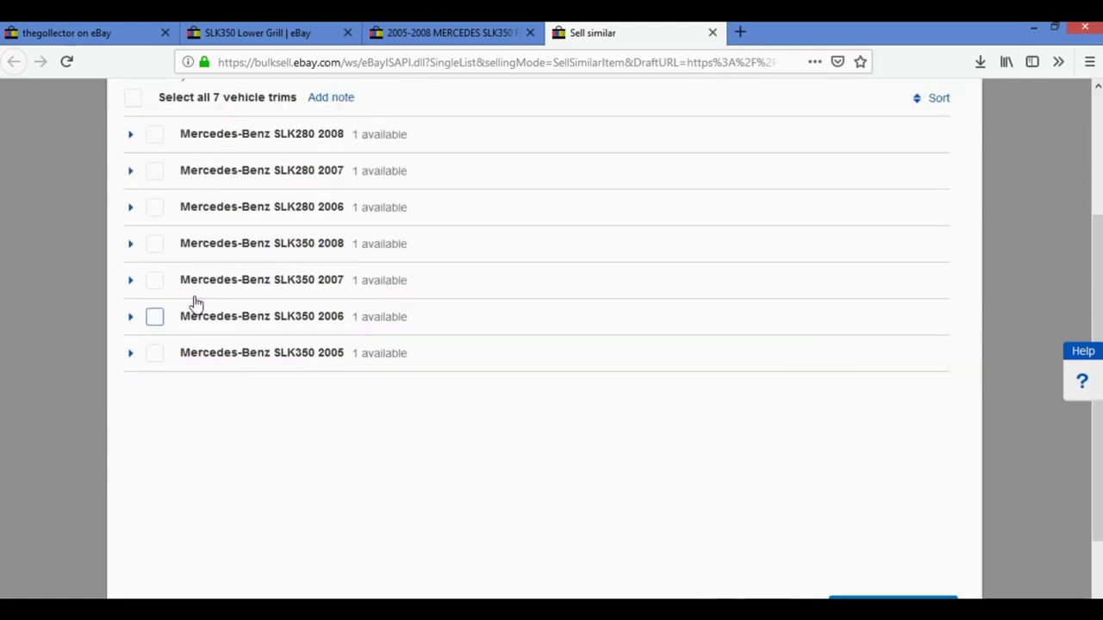
# - Select all seven SLK280/SLK350 trims and save them as compatible vehicles
pyautogui.click(155, 382)
pyautogui.click(155, 346)
pyautogui.click(154, 309)
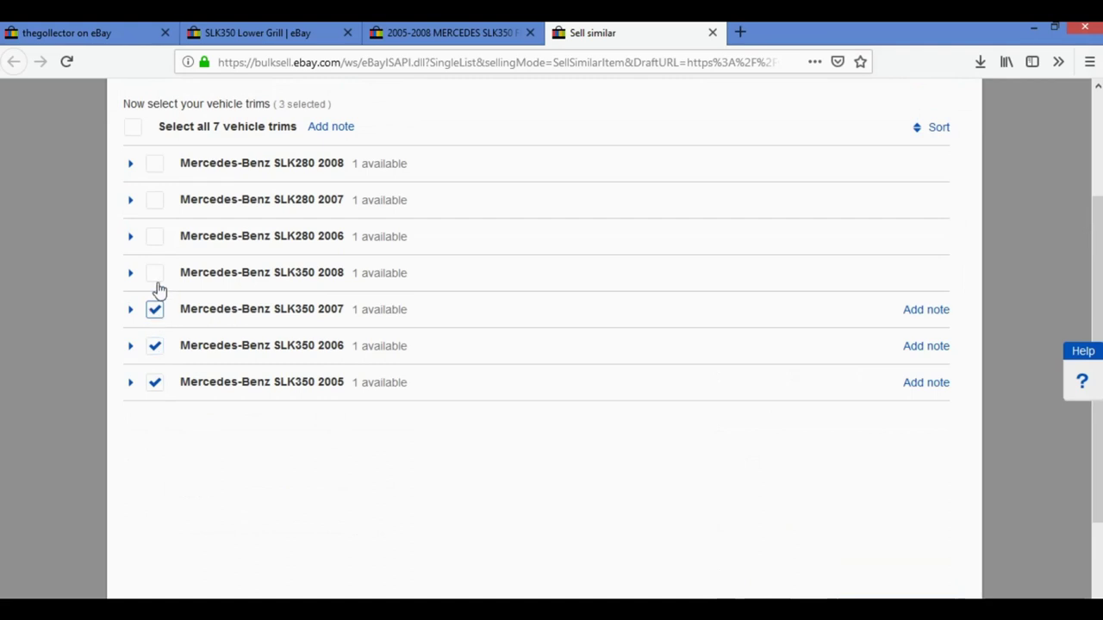
pyautogui.click(154, 272)
pyautogui.click(154, 236)
pyautogui.click(155, 199)
pyautogui.click(155, 166)
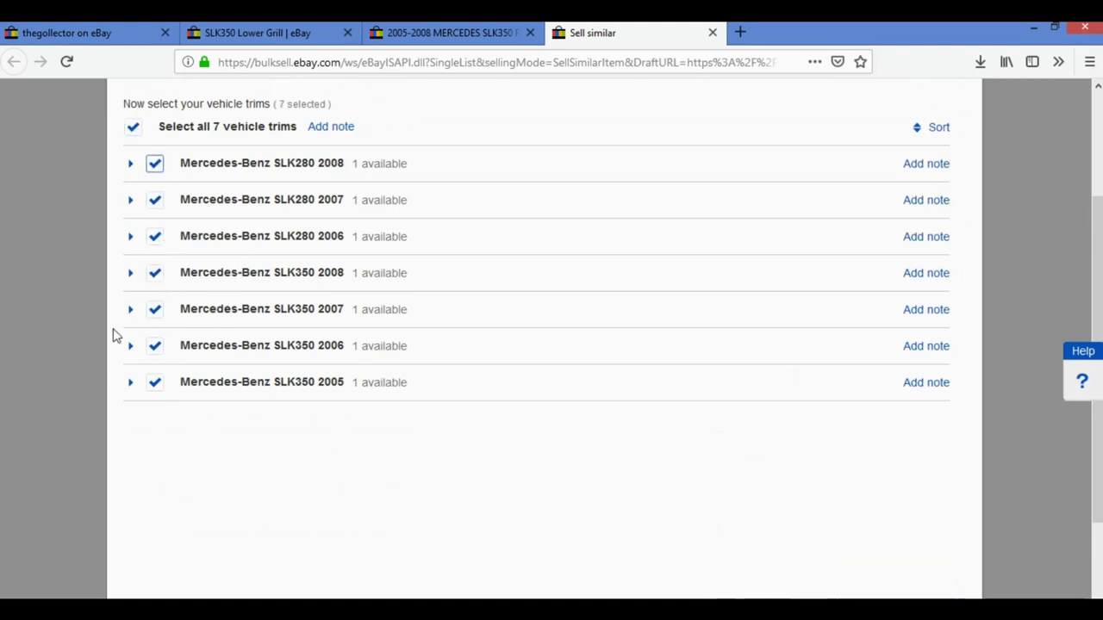
pyautogui.click(134, 138)
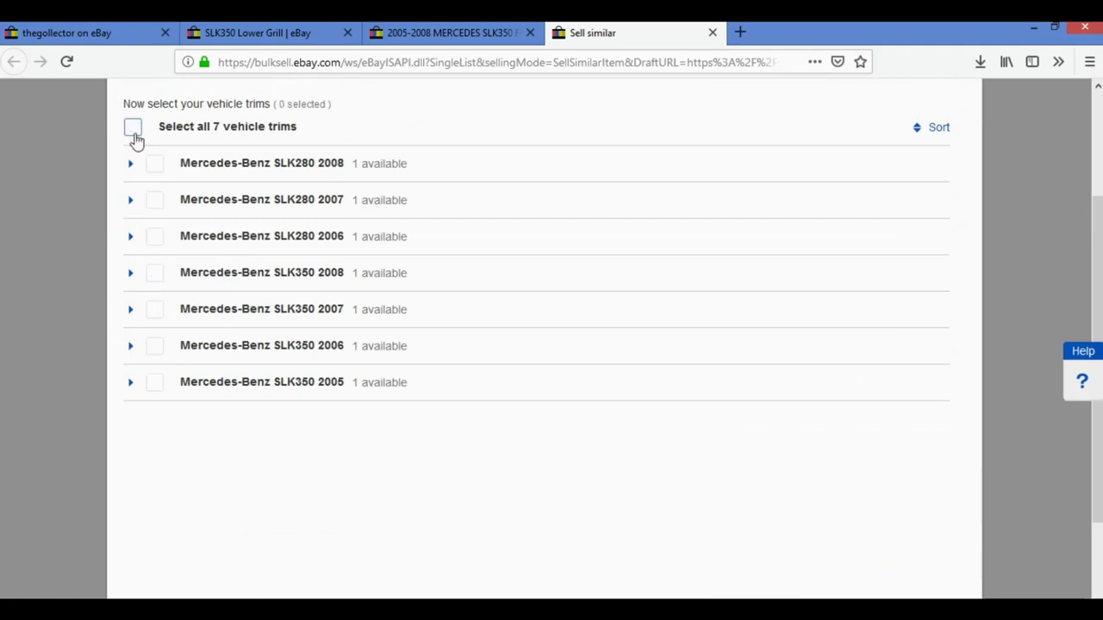
pyautogui.click(134, 138)
pyautogui.scroll(-2, 632, 337)
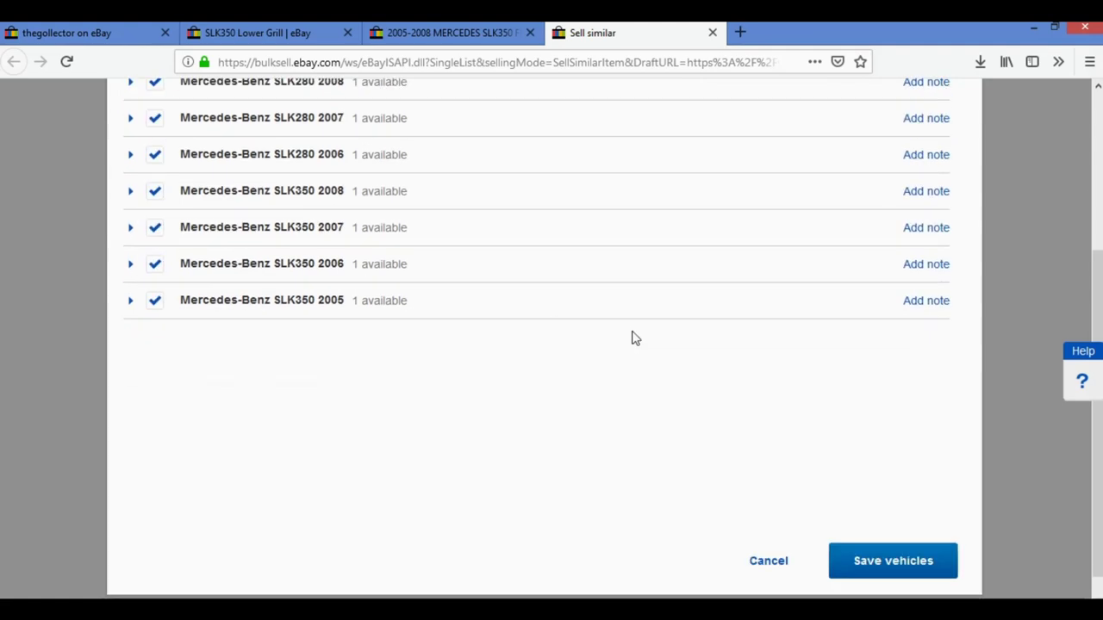
pyautogui.click(909, 531)
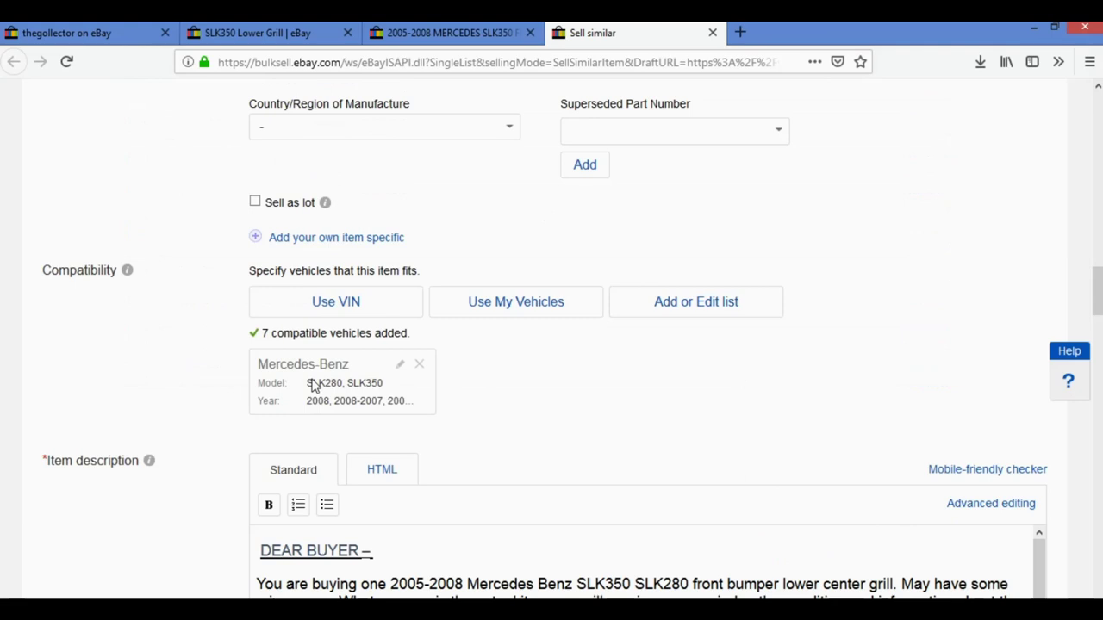
pyautogui.scroll(-3, 258, 382)
pyautogui.scroll(-2, 143, 388)
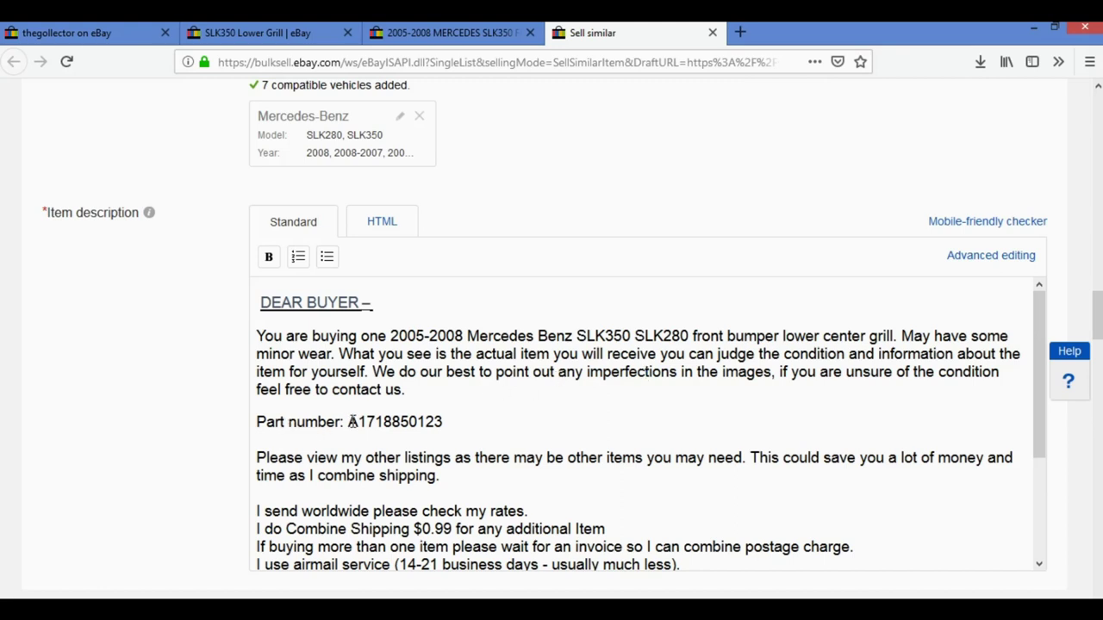
pyautogui.scroll(-1, 374, 419)
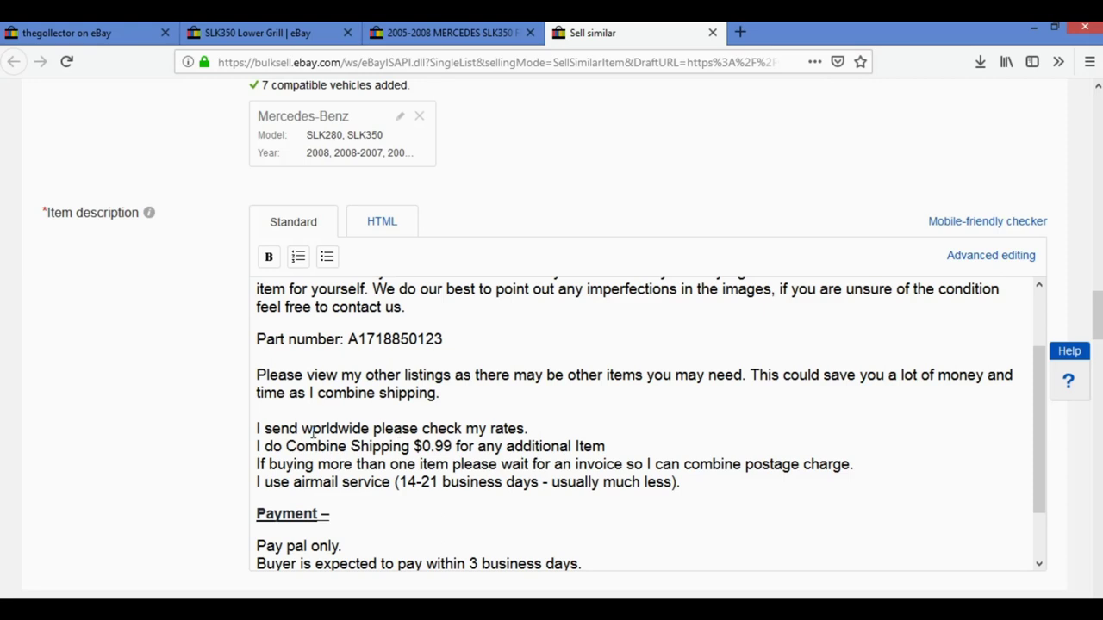
pyautogui.scroll(-2, 327, 456)
pyautogui.scroll(-1, 184, 406)
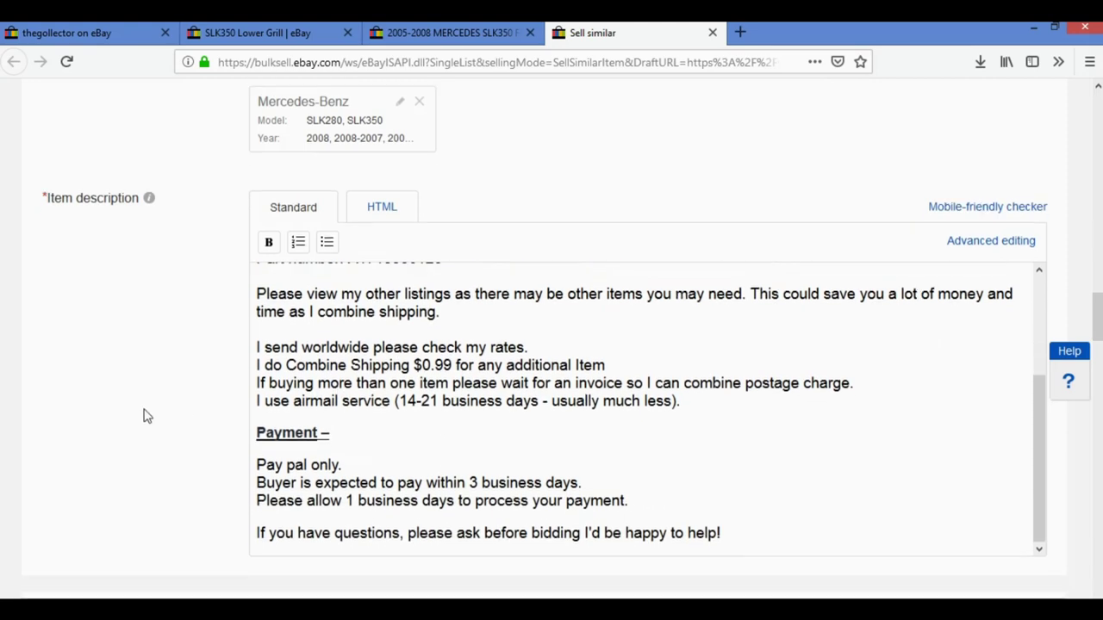
pyautogui.scroll(-5, 145, 416)
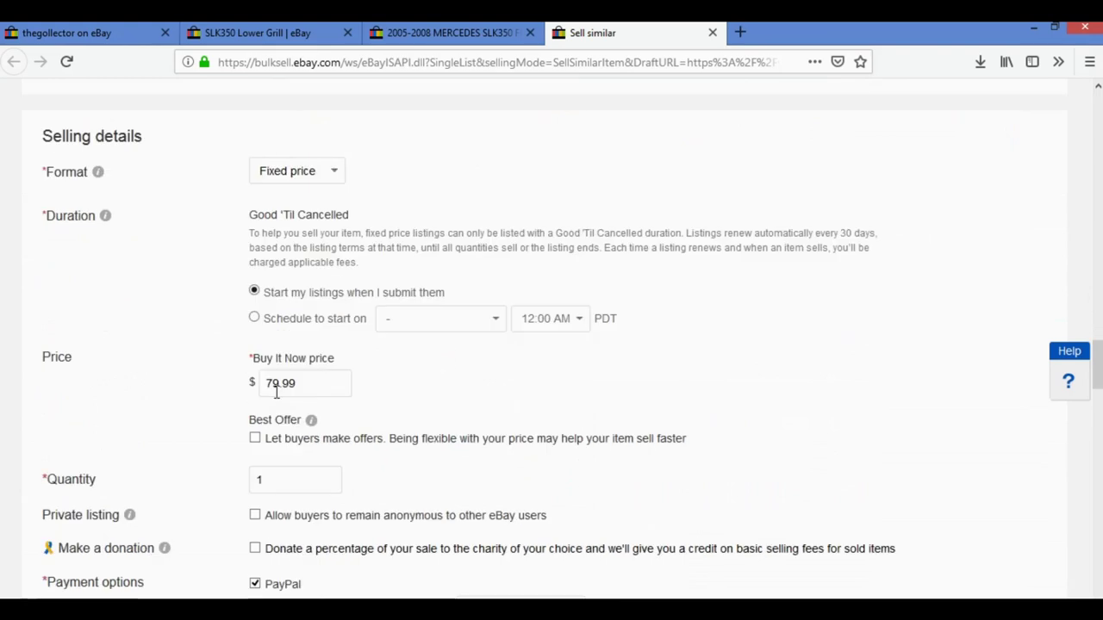
pyautogui.scroll(-5, 276, 392)
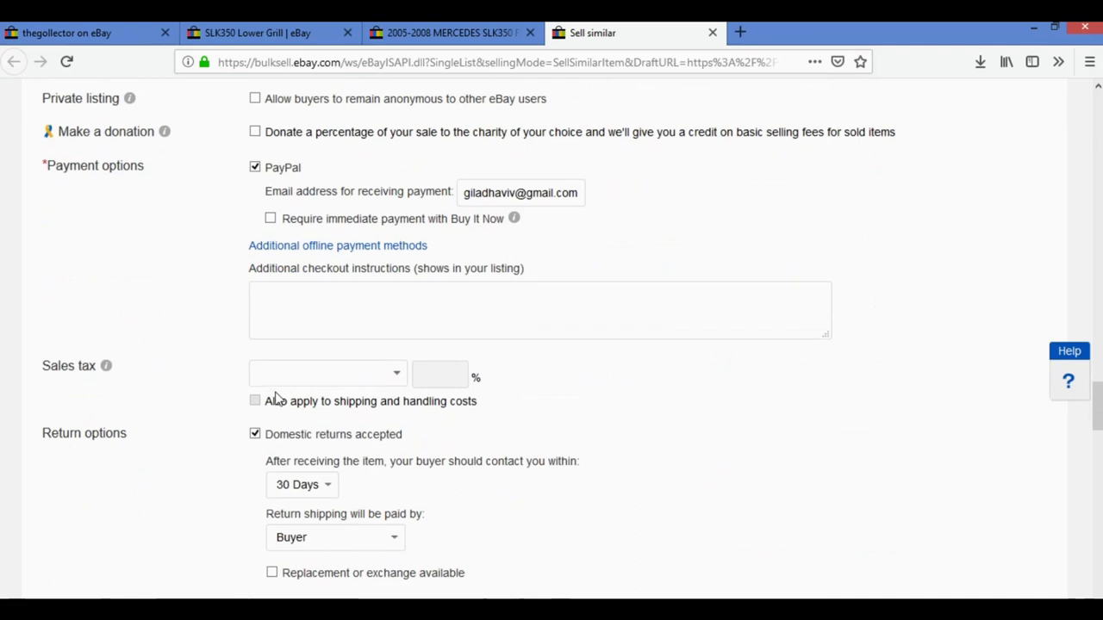
pyautogui.scroll(-8, 278, 398)
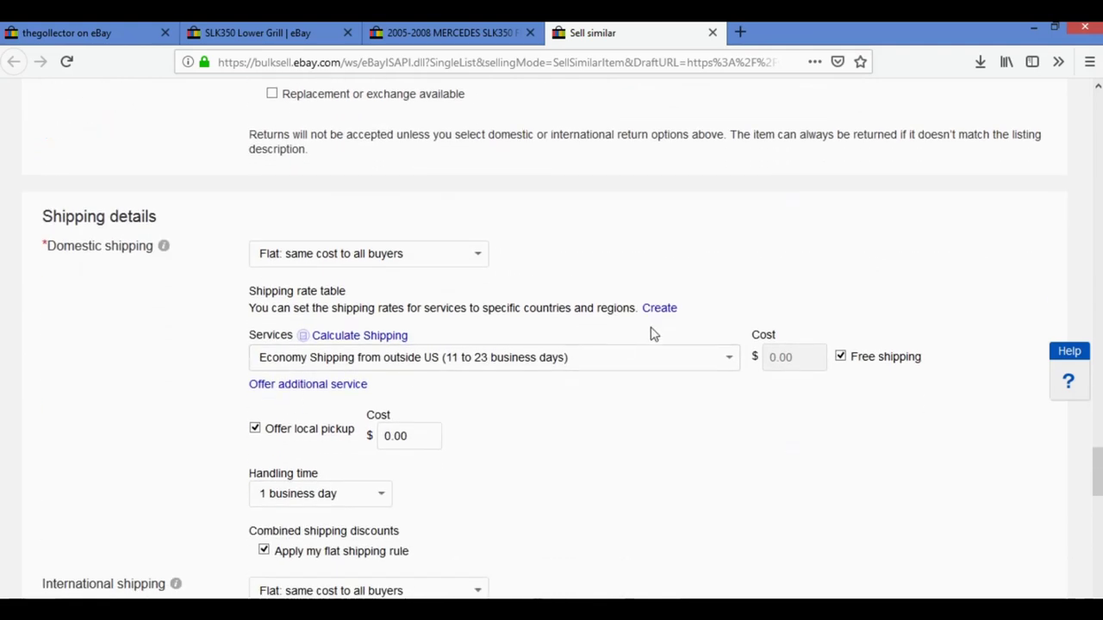
pyautogui.scroll(-5, 652, 335)
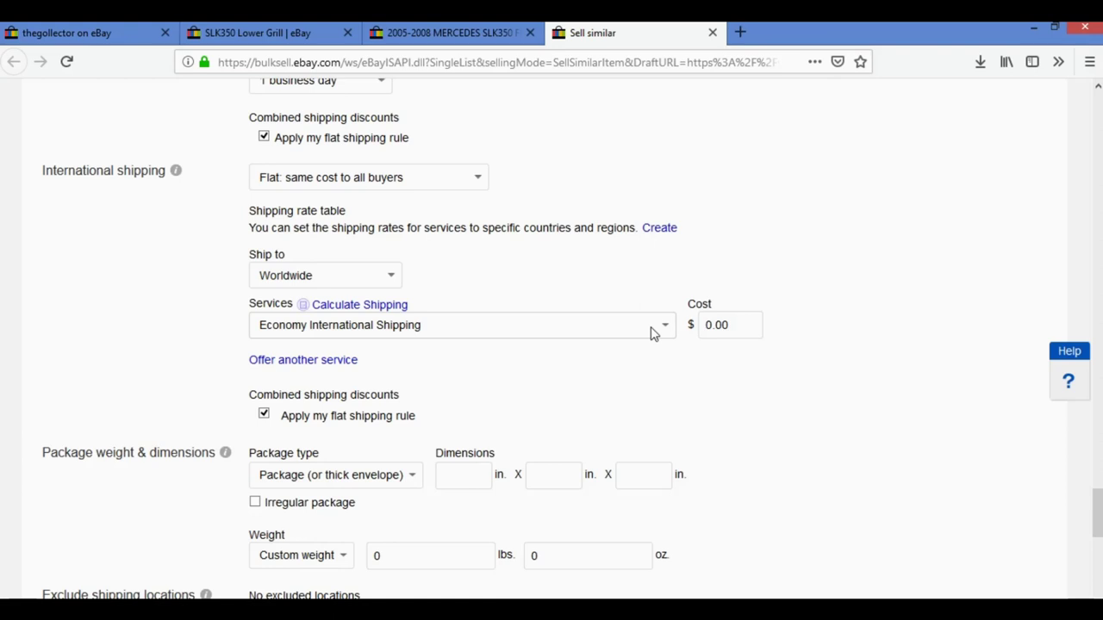
pyautogui.scroll(-7, 660, 341)
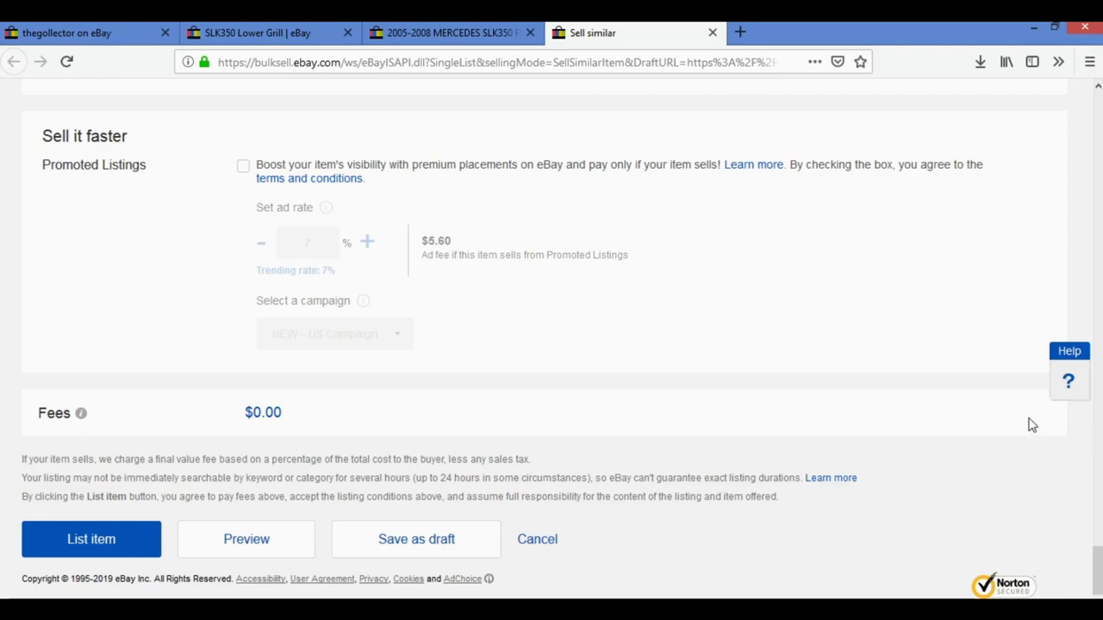
# - Submit the finished SLK350/SLK280 lower grille listing with List item
pyautogui.click(116, 547)
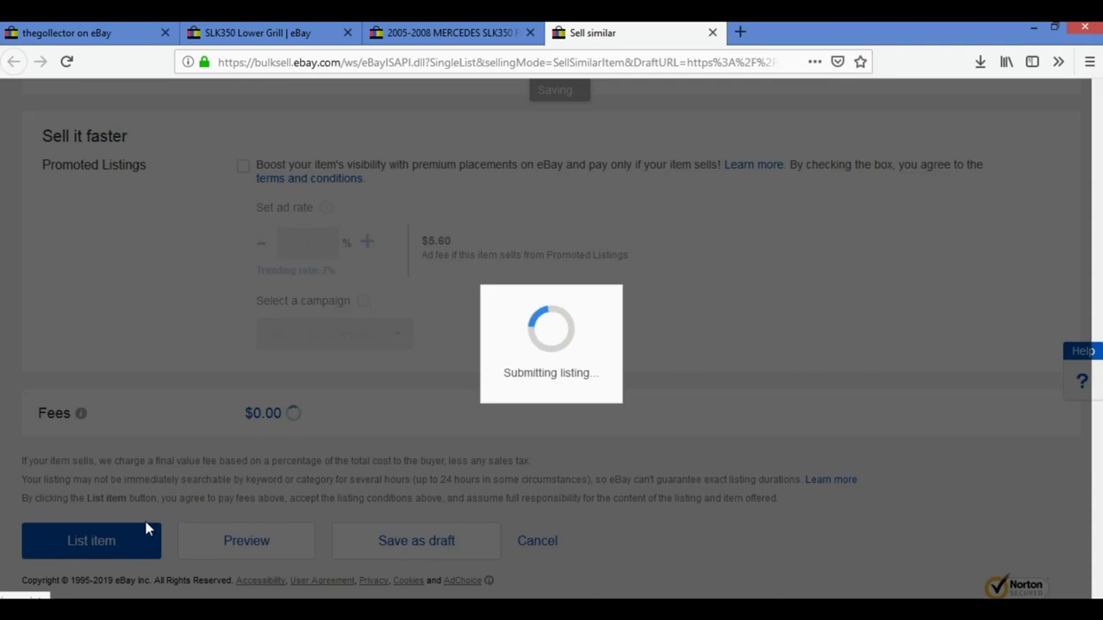